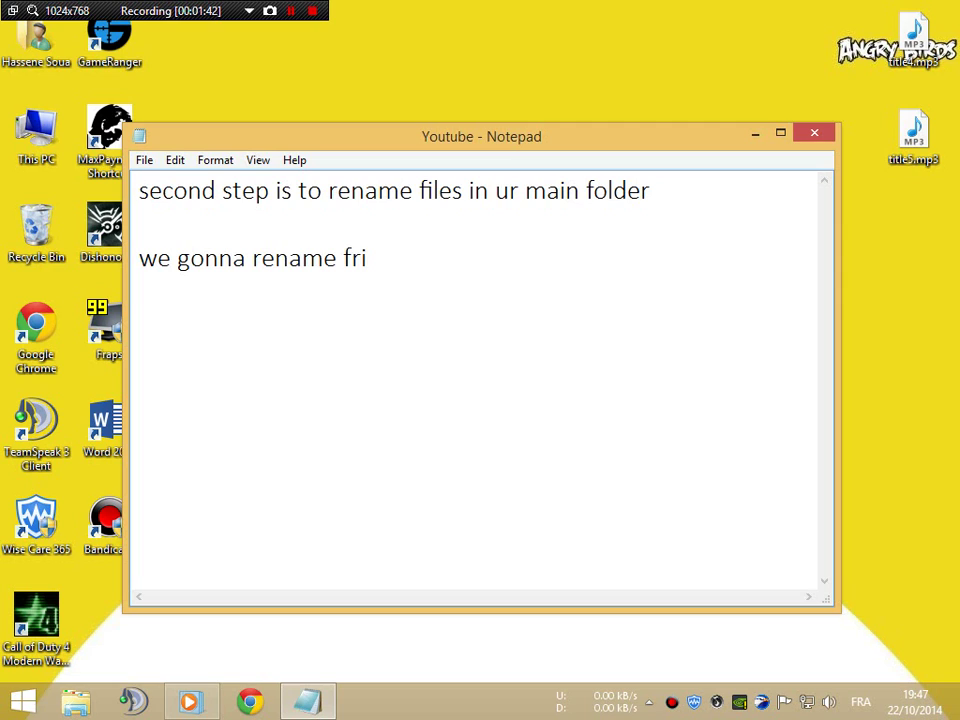
Complete the note's second sentence to read "we gonna rename from iw00 to iw04".
text(m iw00 to iw04)
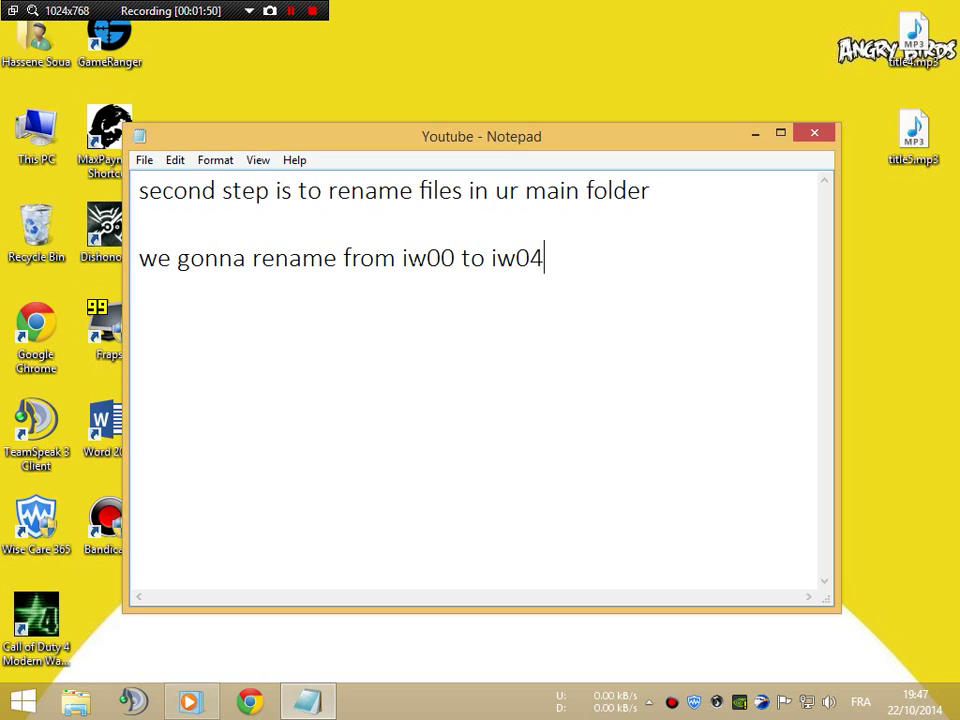
Replace the whole note with "if you don't do this method you cant play any longer on gamerange".
key(ctrl+a)
text(if y)
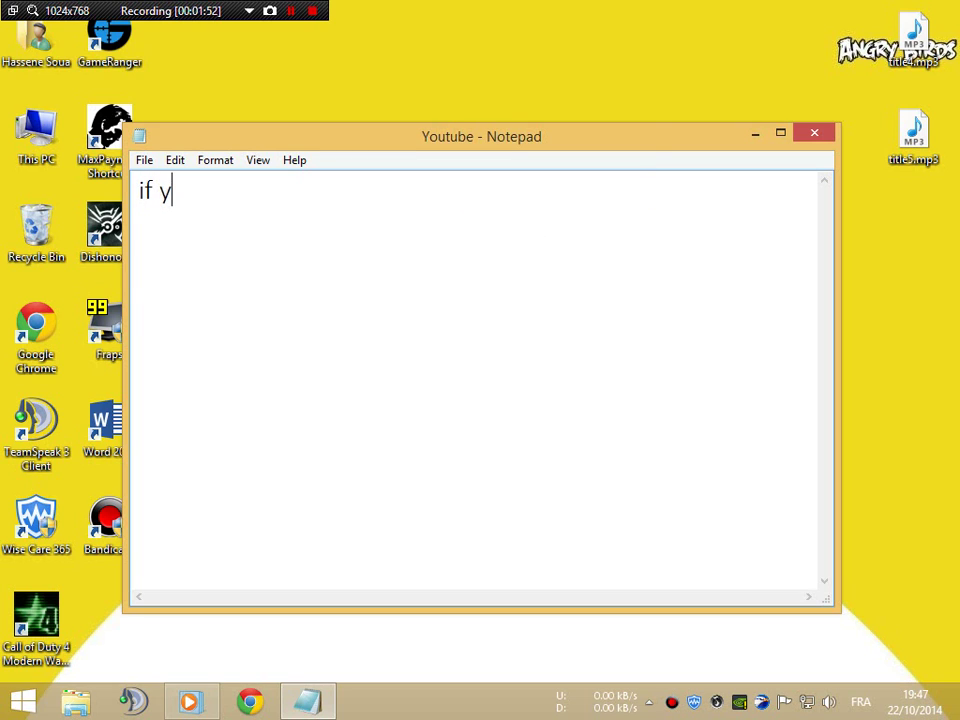
text(ou don't d)
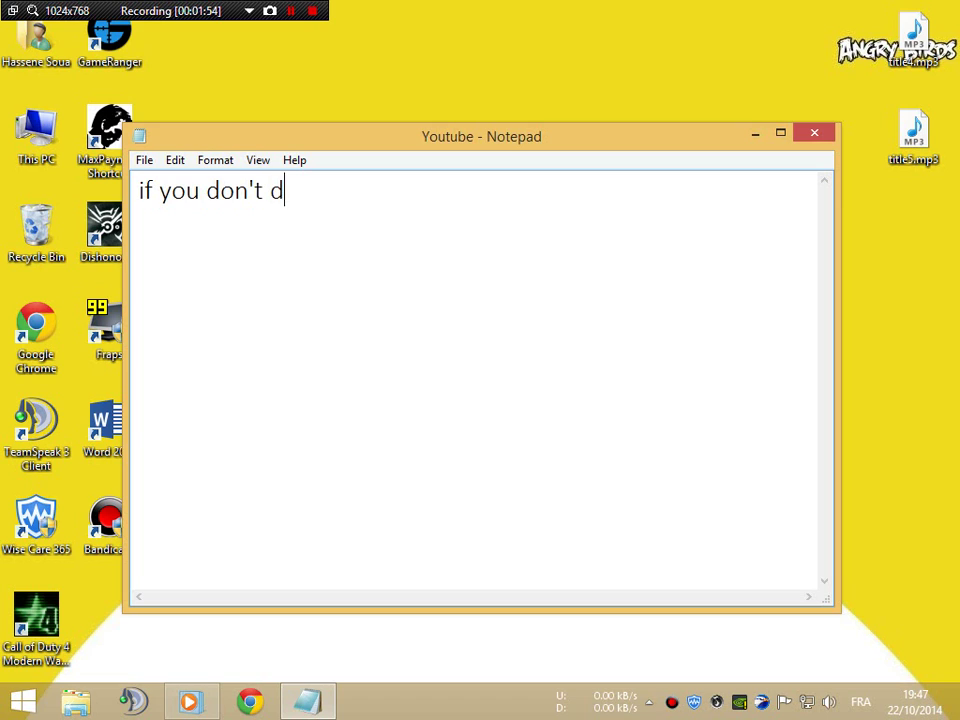
text(o thiosmethod y)
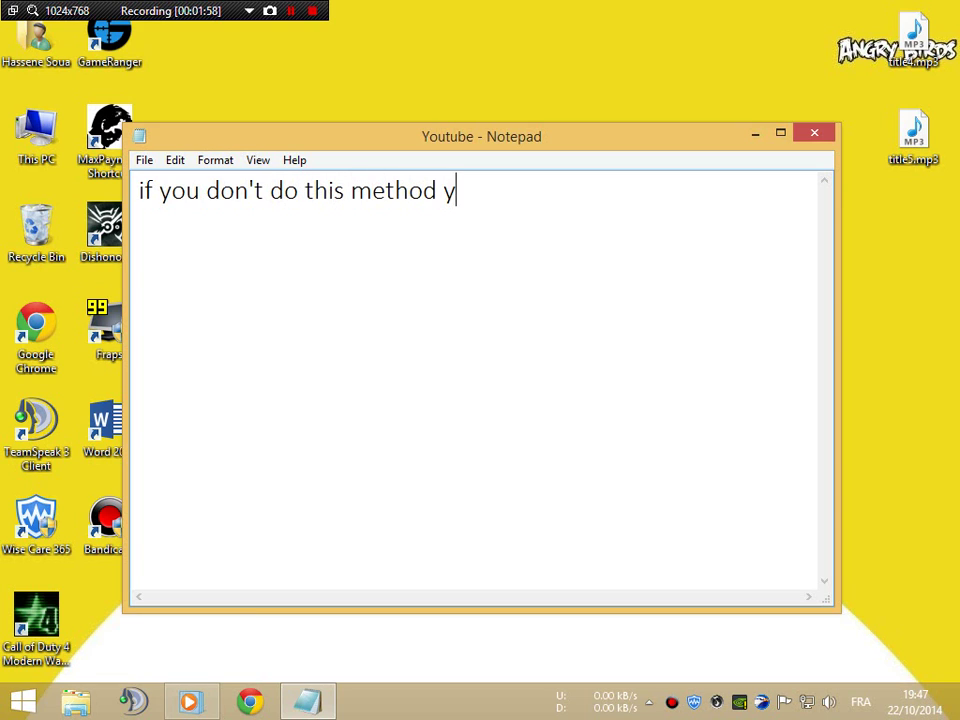
text(ou cant play)
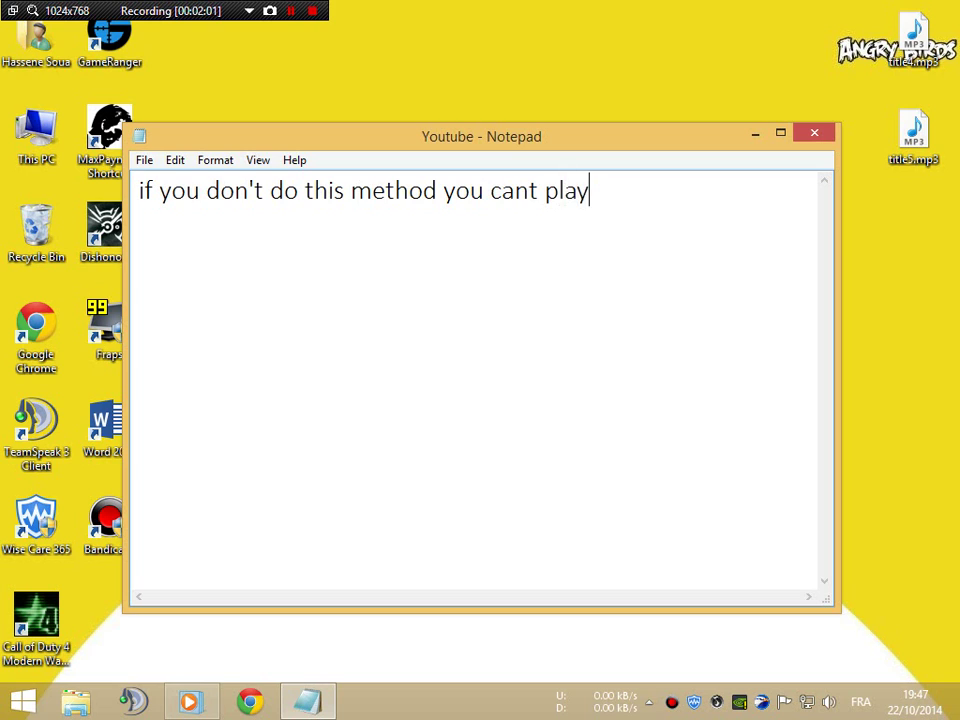
text( any longer )
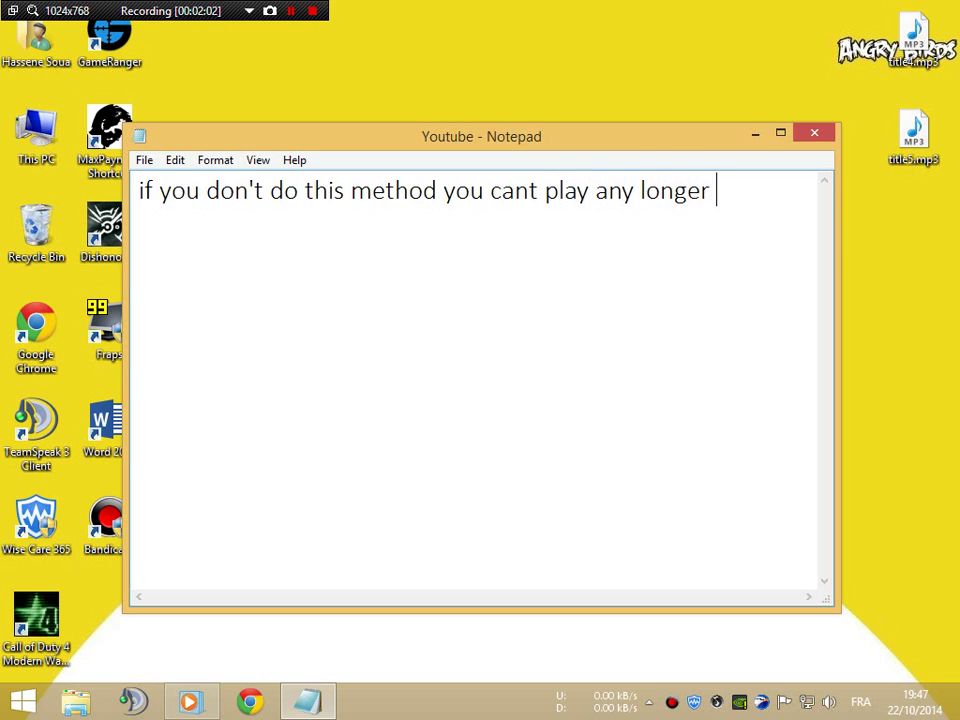
text(on gamer)
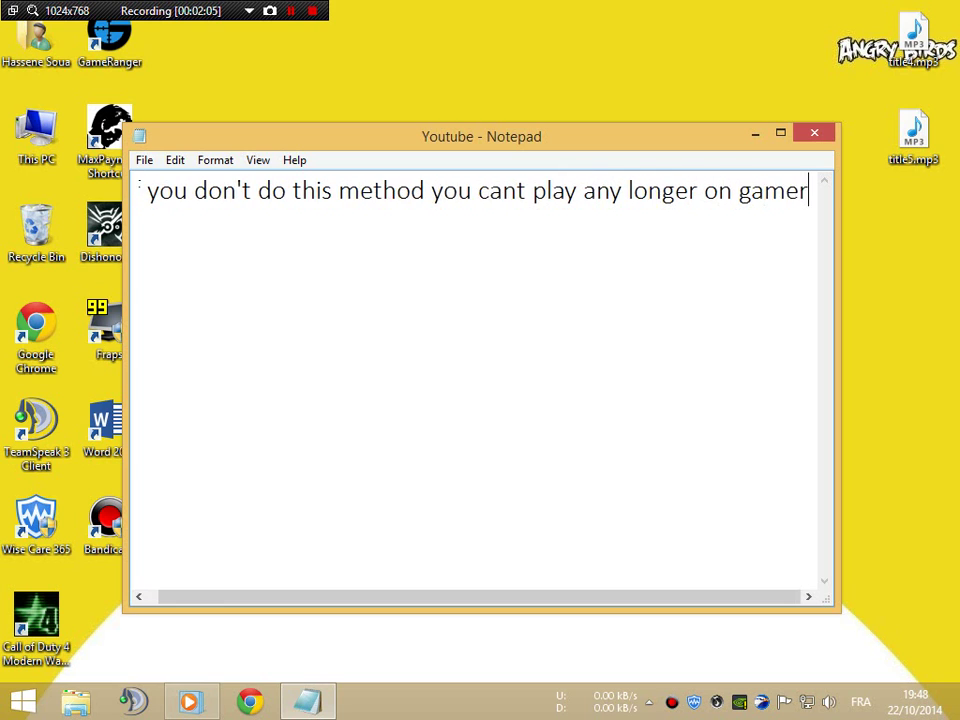
text(ange)
key(Return)
Add a second line to the note reading "it will ask you to enter a valid iw3mp.exe".
text(it)
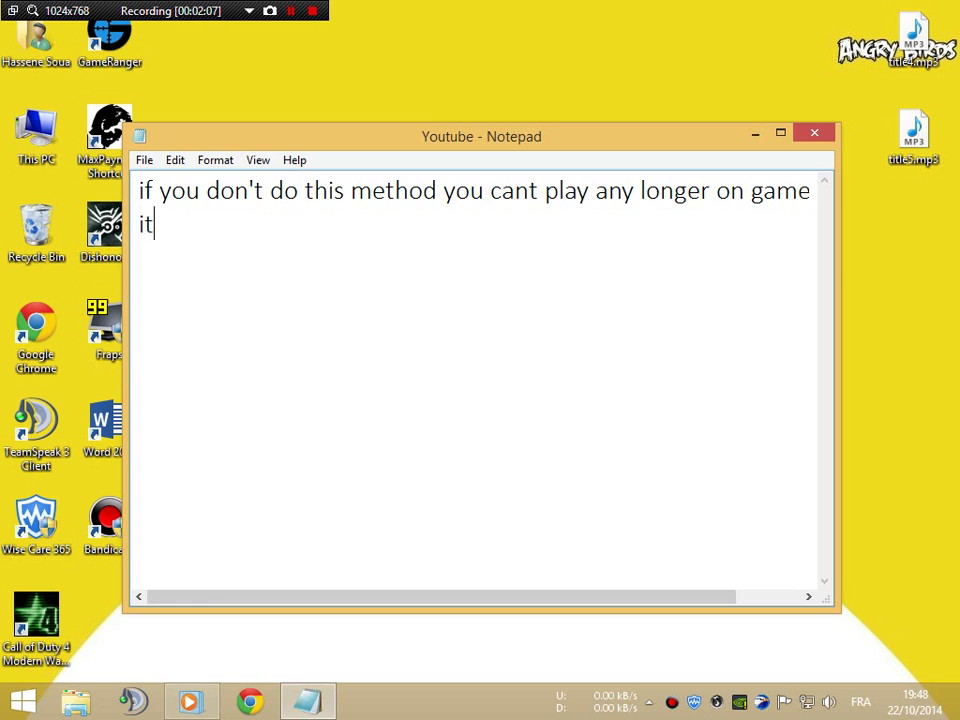
text( will ask you )
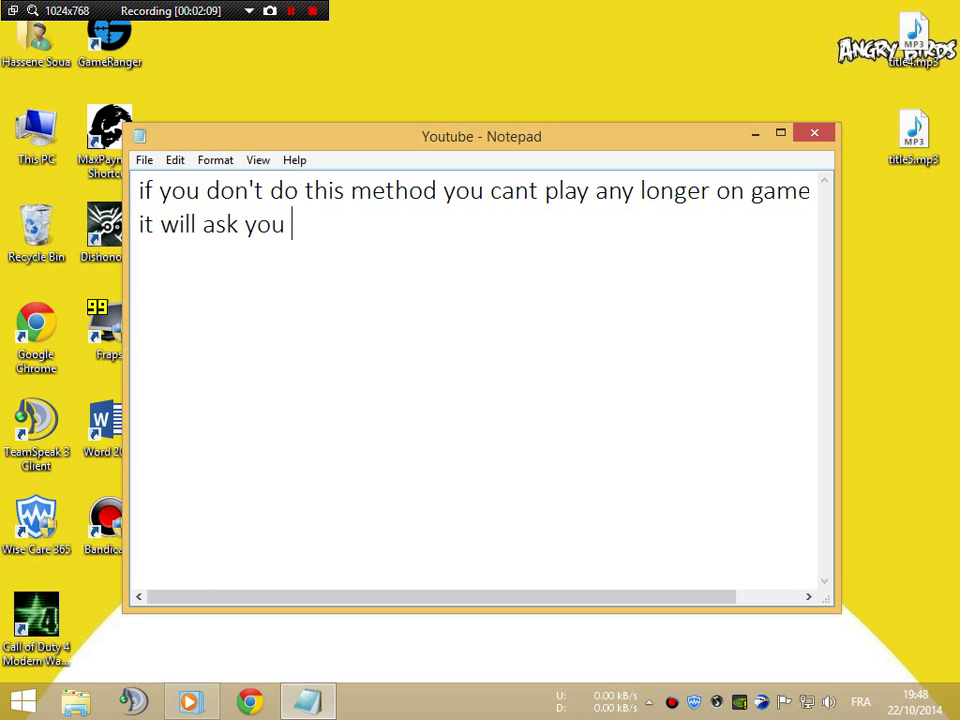
text(to enter )
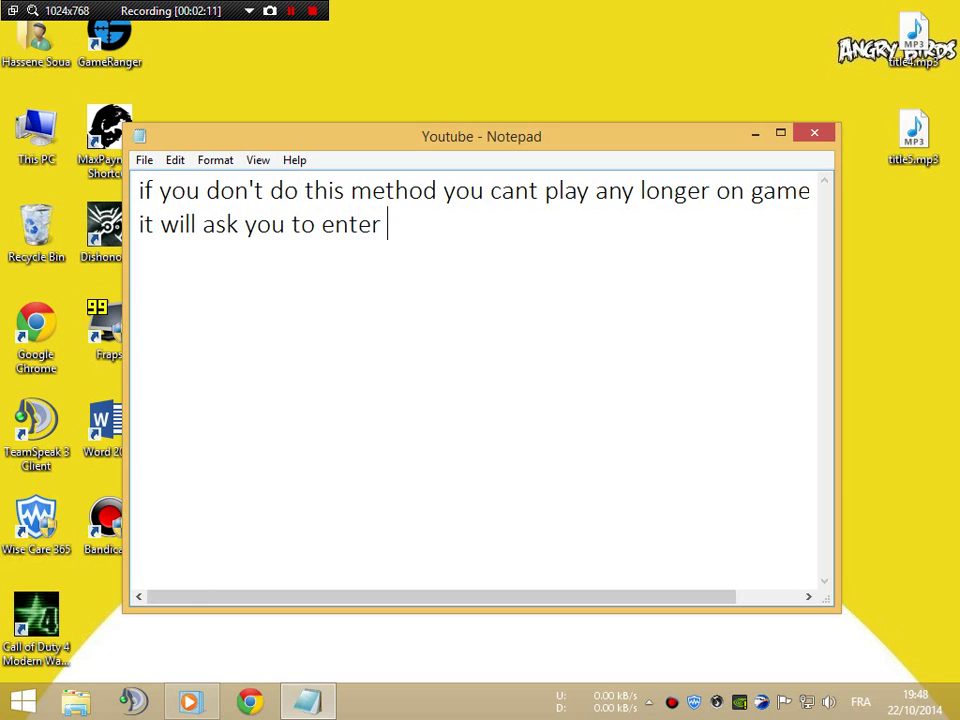
text(a vai)
text(id iw3mp)
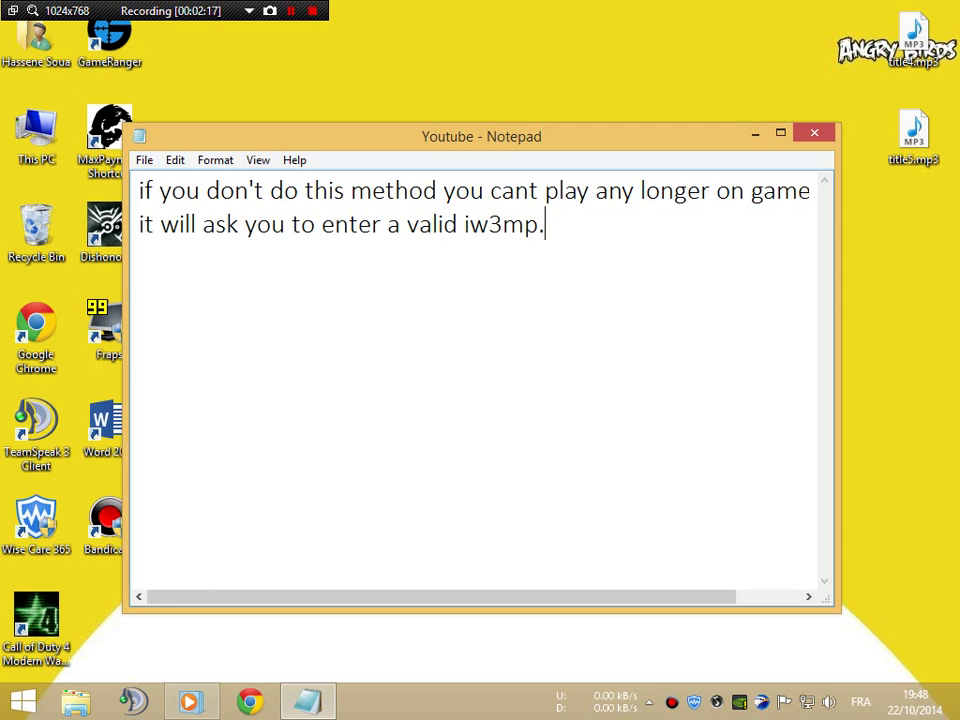
text(.exz)
key(BackSpace)
text(e)
Clear all the text from the note and minimize its window.
key(ctrl+a)
key(Delete)
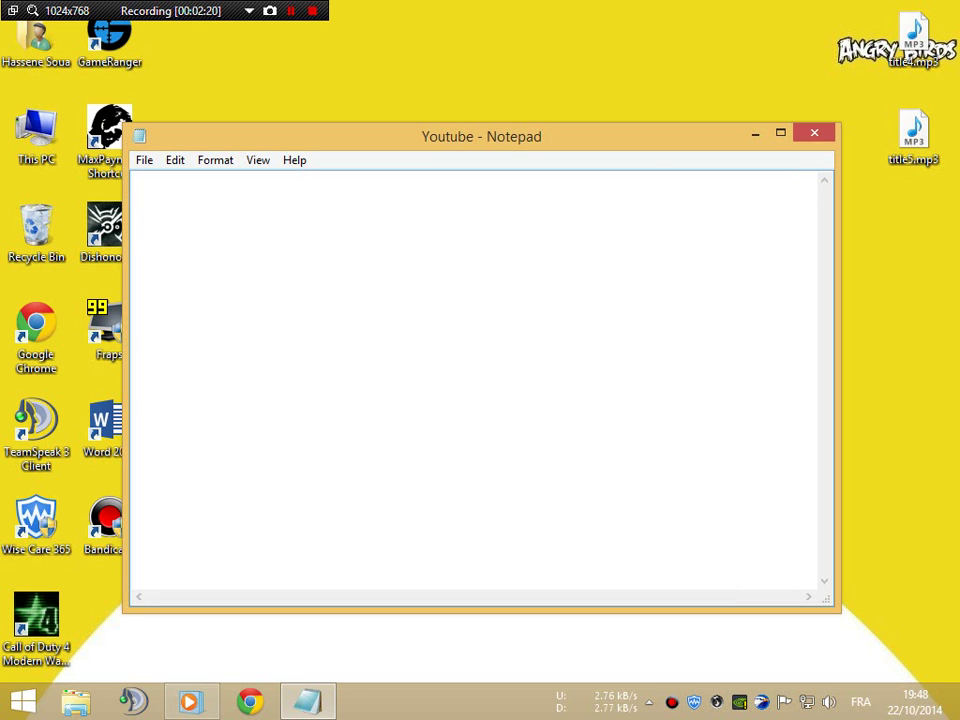
click(751, 135)
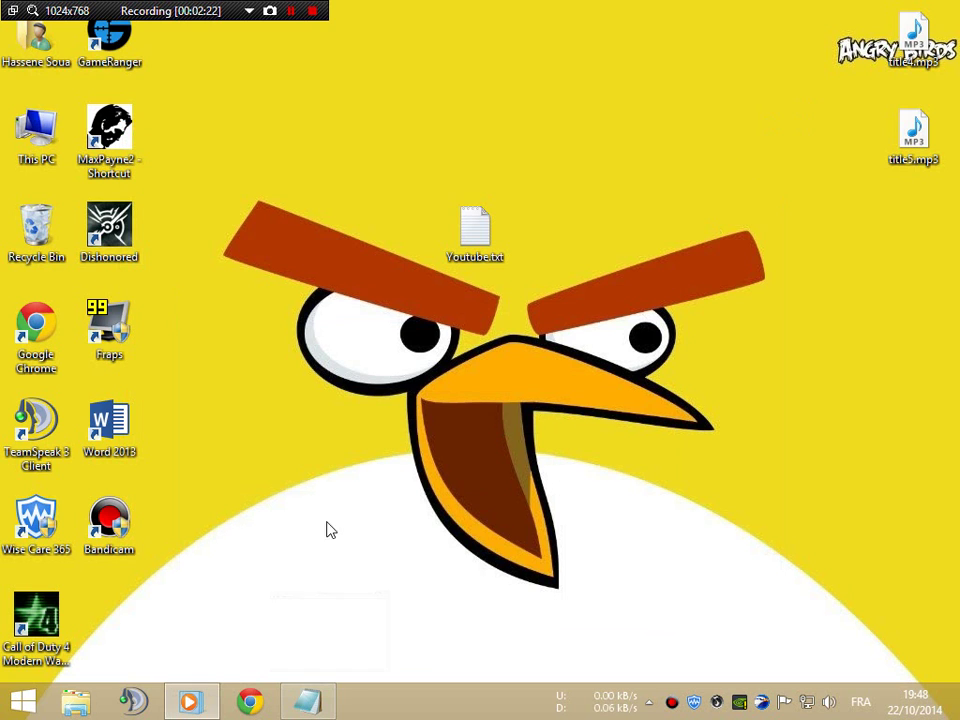
Open the file location of the Call of Duty 4 Modern Warfare desktop shortcut and enter the main folder.
right_click(68, 632)
click(148, 233)
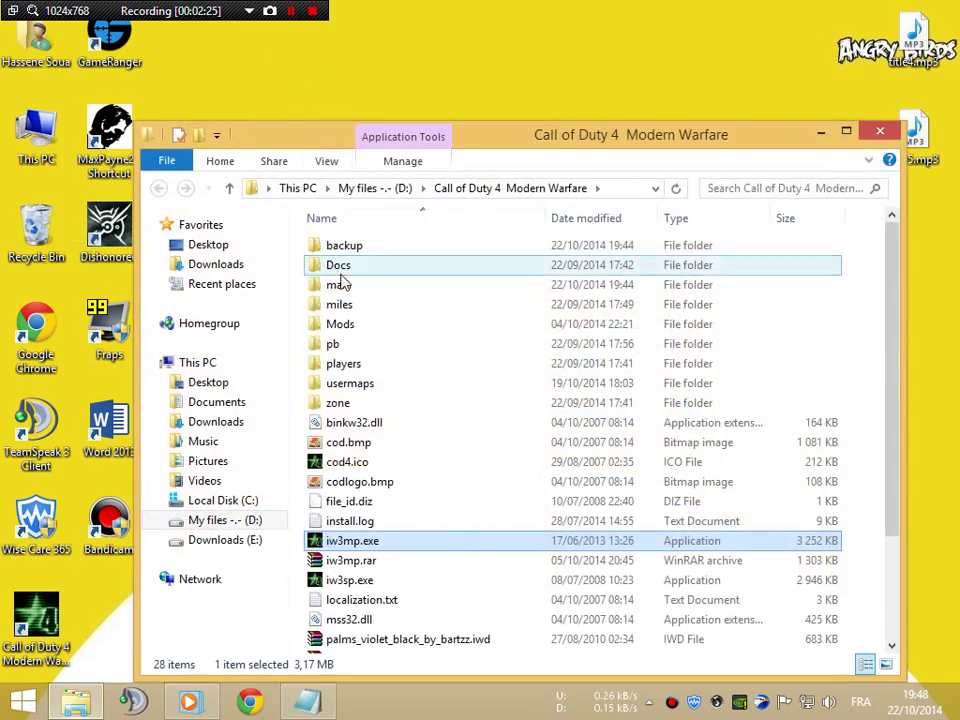
double_click(340, 284)
scroll(364, 322, down, 3)
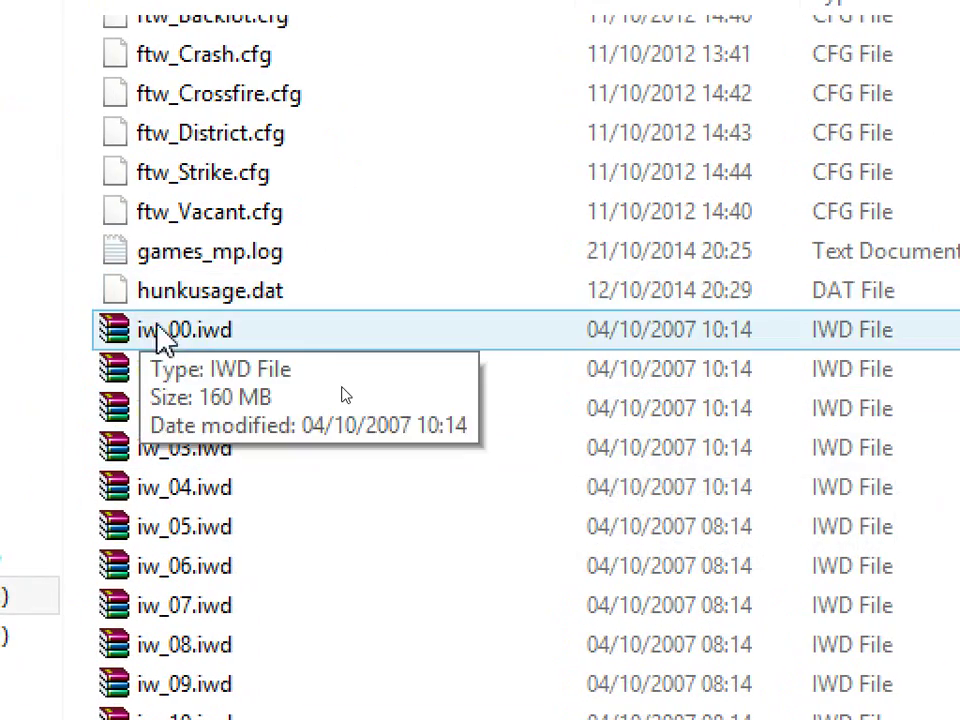
click(351, 388)
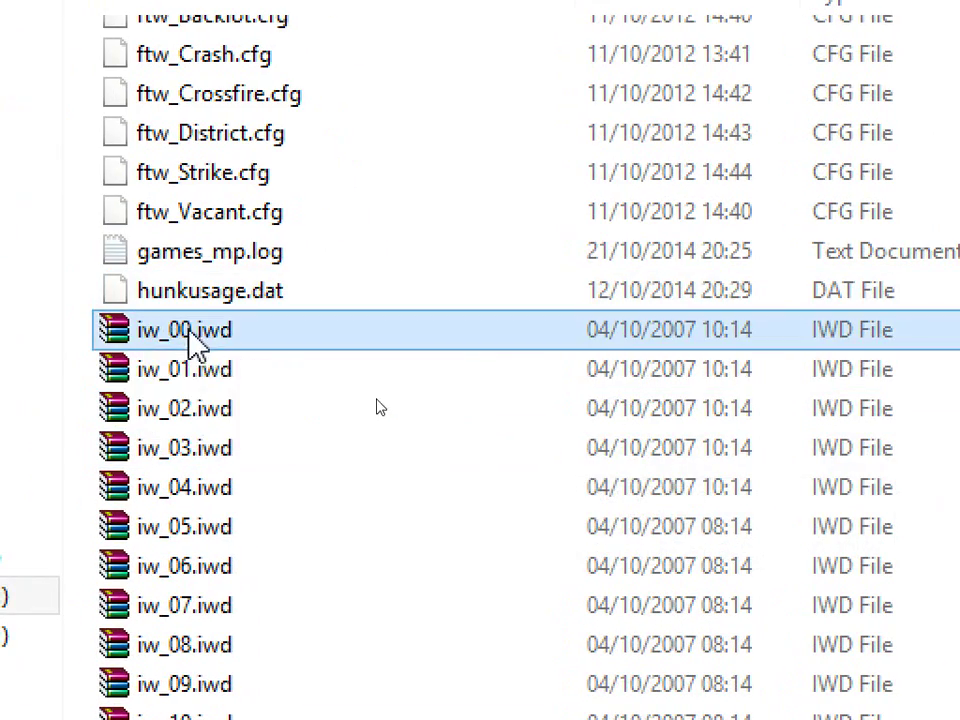
key(F2)
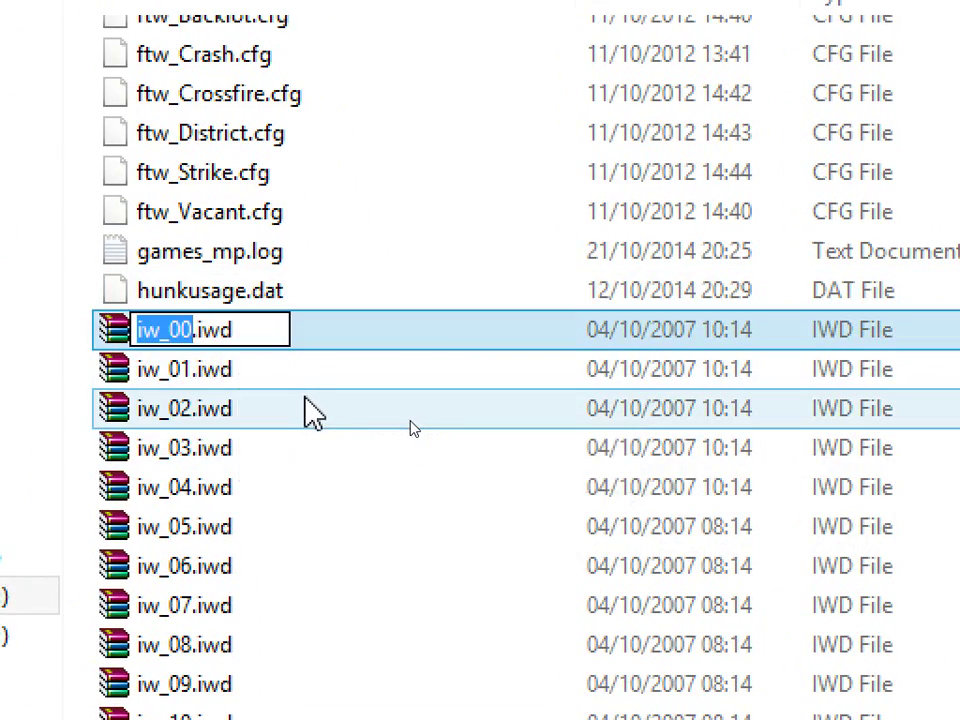
click(304, 398)
Copy the file name localized_english_iw00 from localized_english_iw00.iwd without renaming that file.
scroll(304, 400, down, 4)
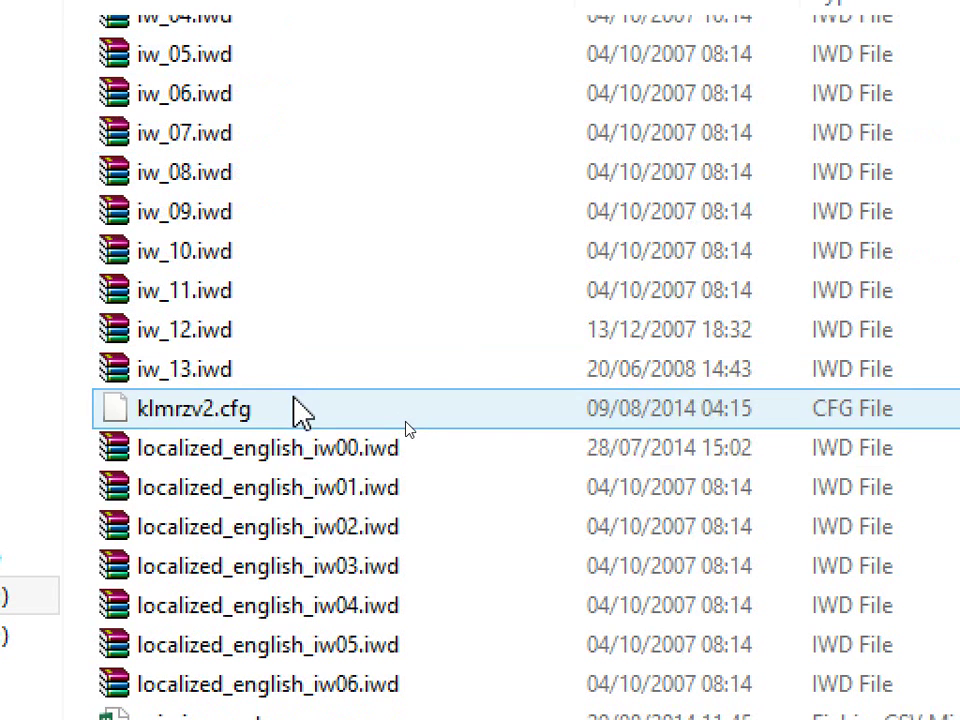
key(Up)
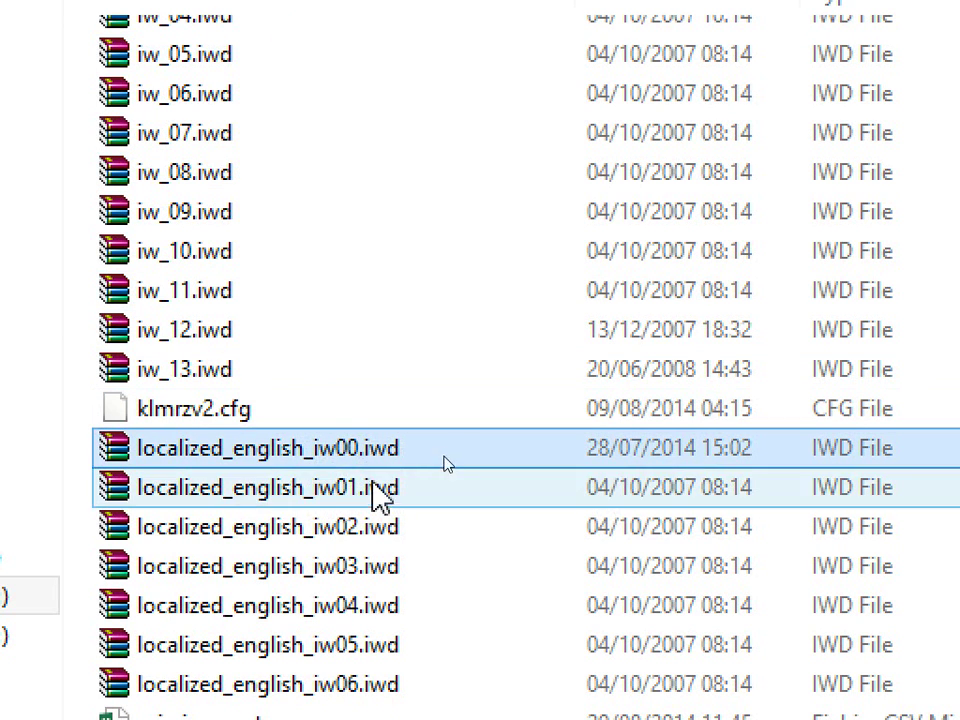
key(F2)
key(ctrl+c)
scroll(463, 467, up, 4)
click(439, 467)
Rename iw_00.iwd as localized_english_aa.iwd, reusing the copied name.
click(215, 311)
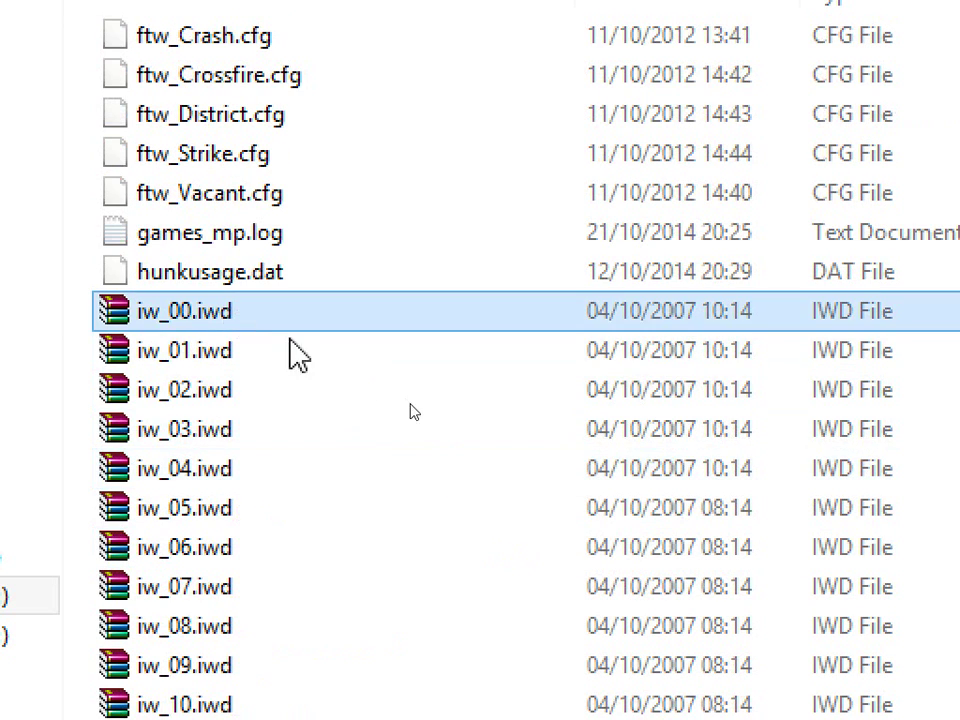
key(F2)
key(ctrl+v)
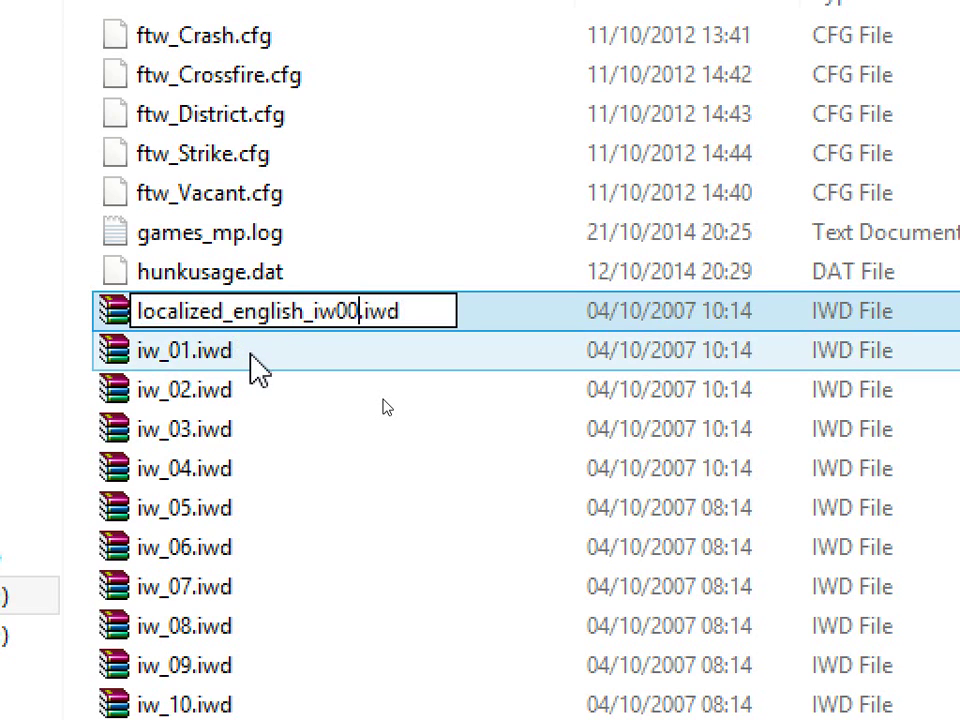
key(BackSpace)
key(BackSpace)
key(BackSpace)
key(BackSpace)
text(a)
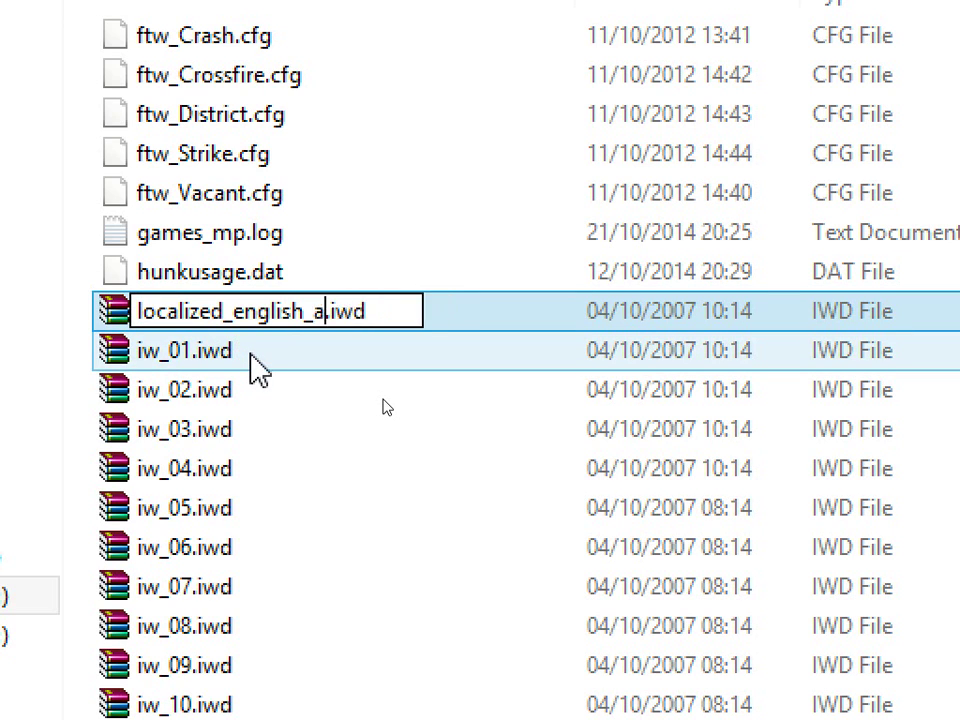
click(251, 352)
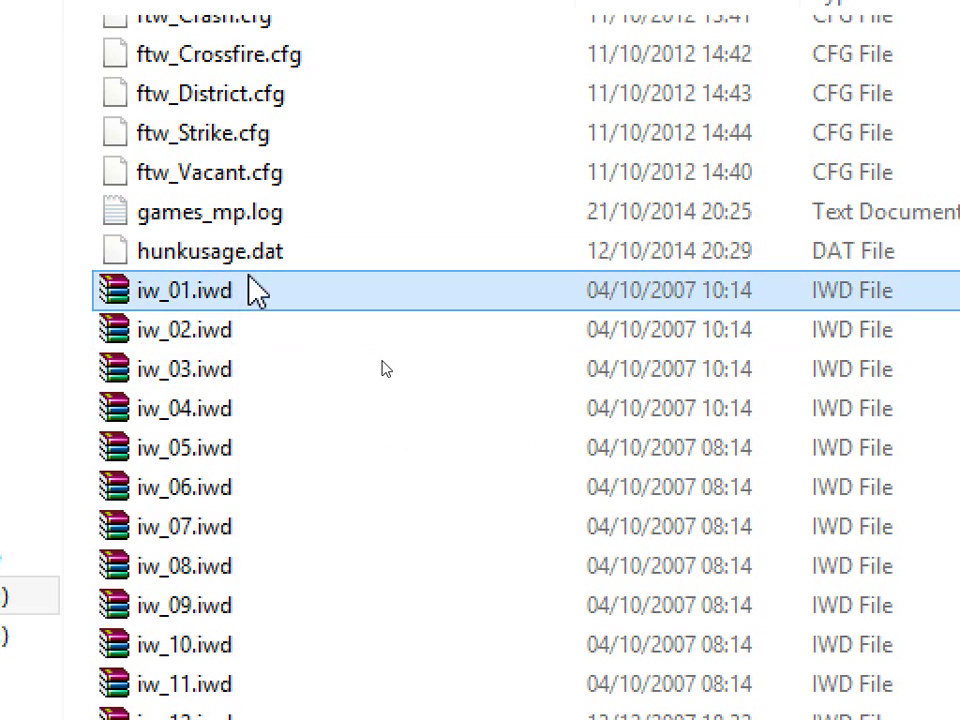
Rename iw_01.iwd as localized_english_aab.iwd, reusing the copied name.
key(F2)
key(ctrl+v)
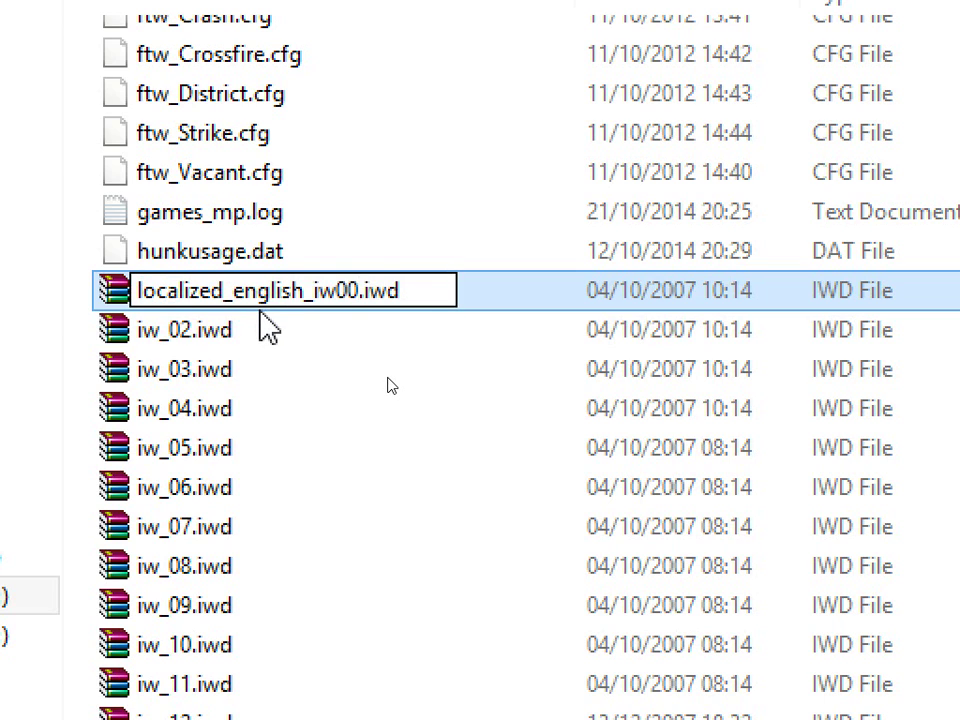
key(BackSpace)
key(BackSpace)
key(BackSpace)
key(BackSpace)
text(aab)
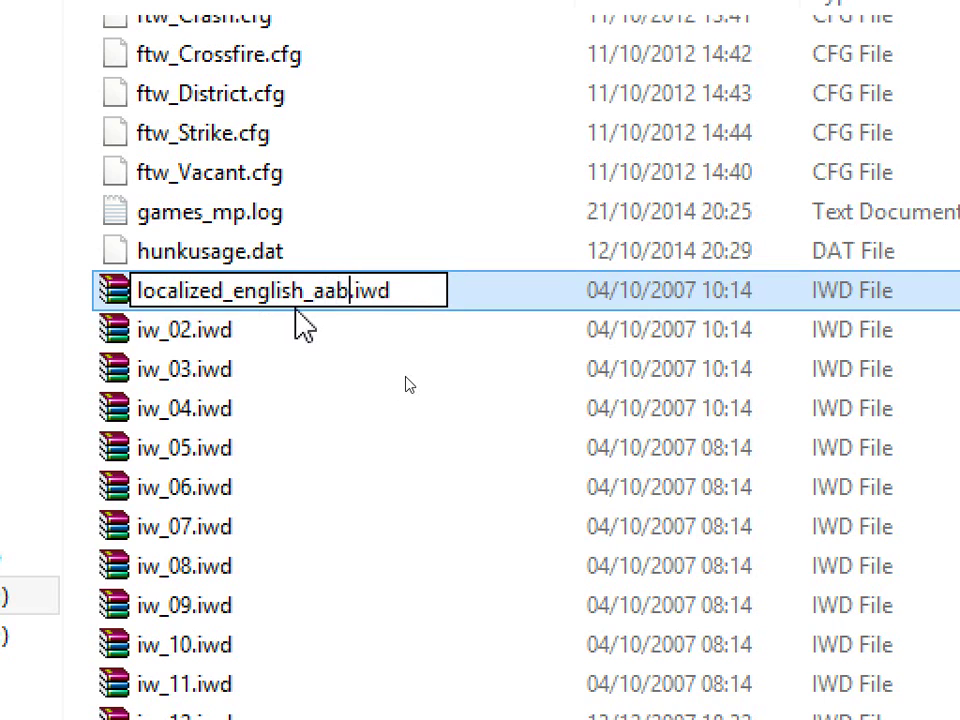
click(297, 312)
Rename iw_02.iwd as localized_english_aac.iwd, reusing the copied name.
key(F2)
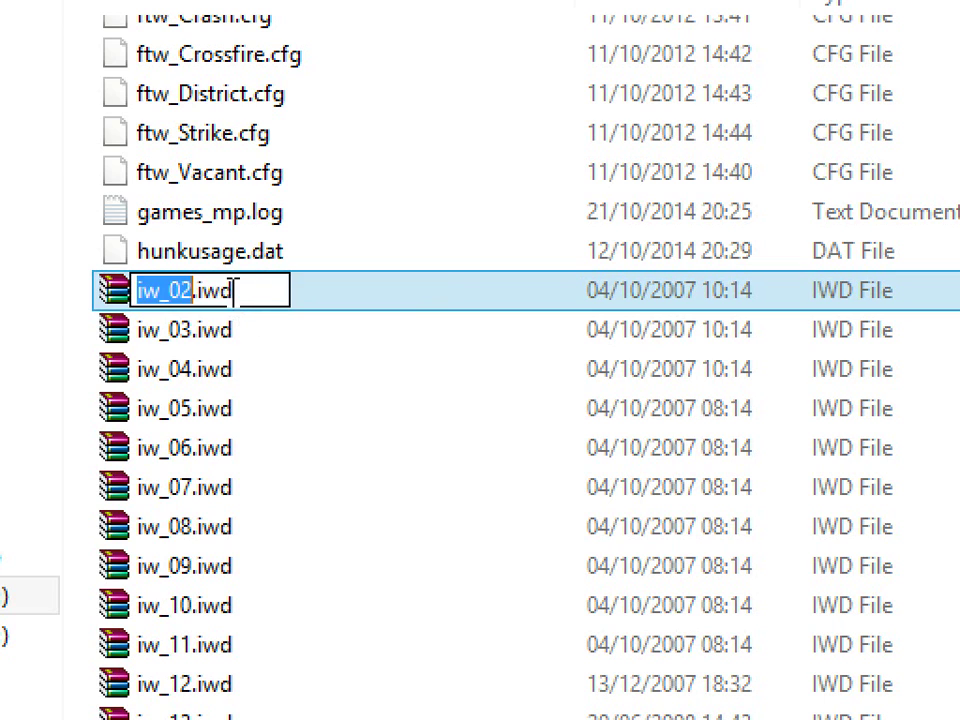
key(ctrl+v)
key(BackSpace)
key(BackSpace)
key(BackSpace)
key(BackSpace)
text(aac)
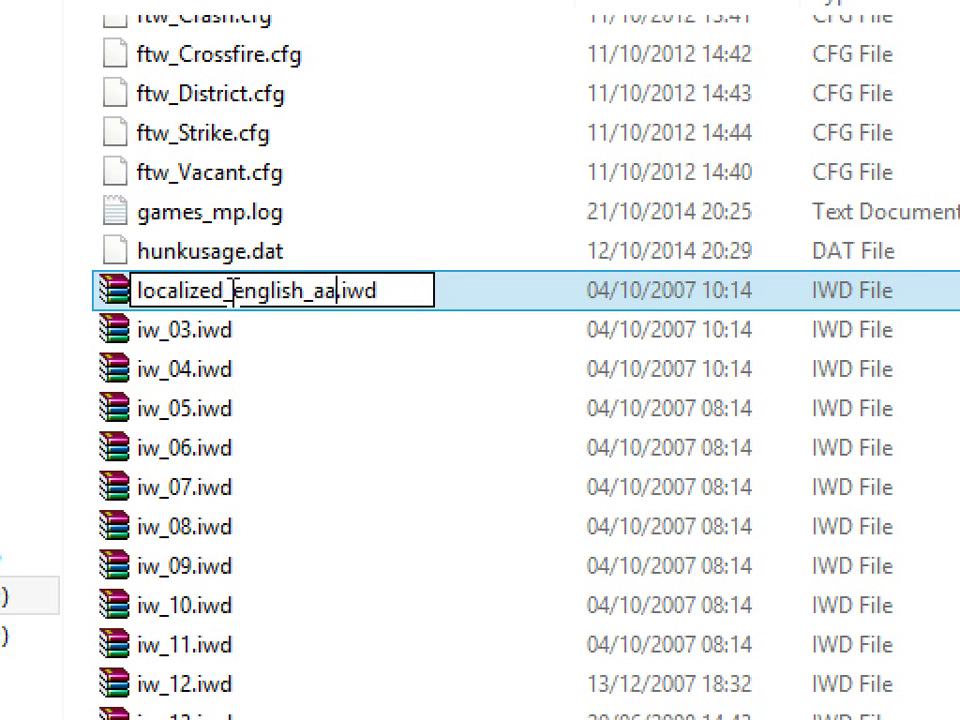
click(228, 372)
Rename iw_03.iwd as localized_english_aae.iwd, reusing the copied name.
click(244, 292)
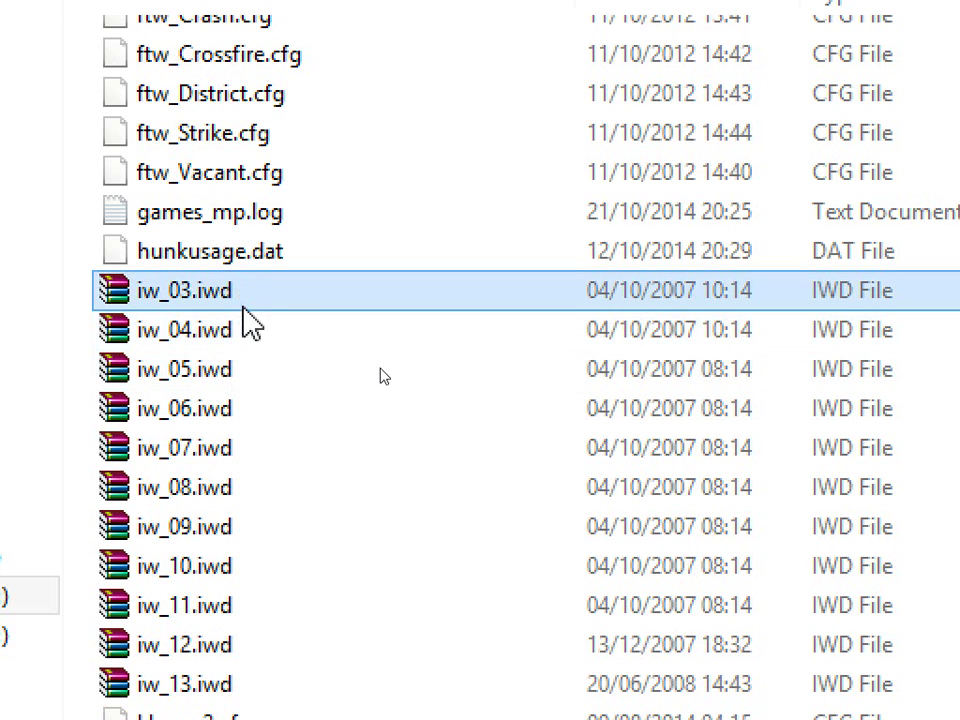
click(248, 290)
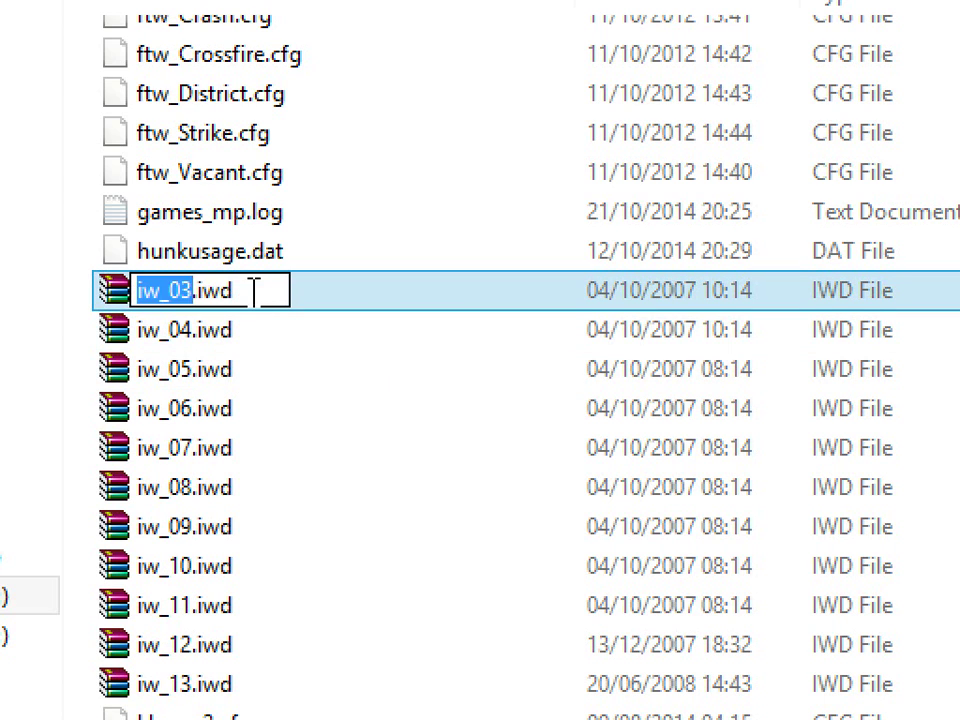
key(ctrl+v)
key(BackSpace)
key(BackSpace)
key(BackSpace)
key(BackSpace)
text(aae)
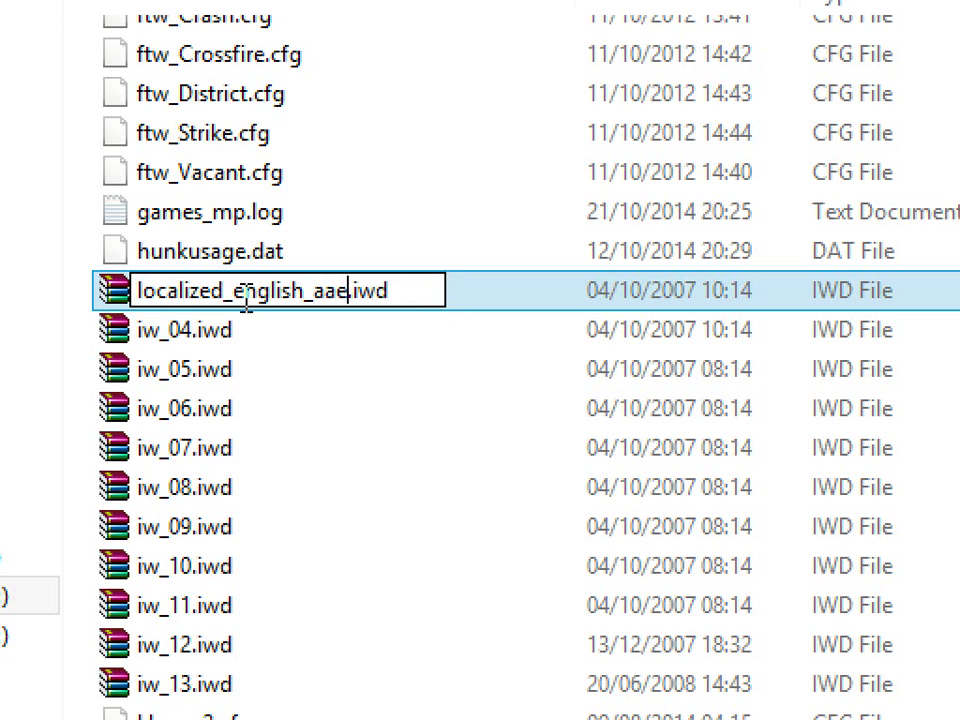
click(274, 330)
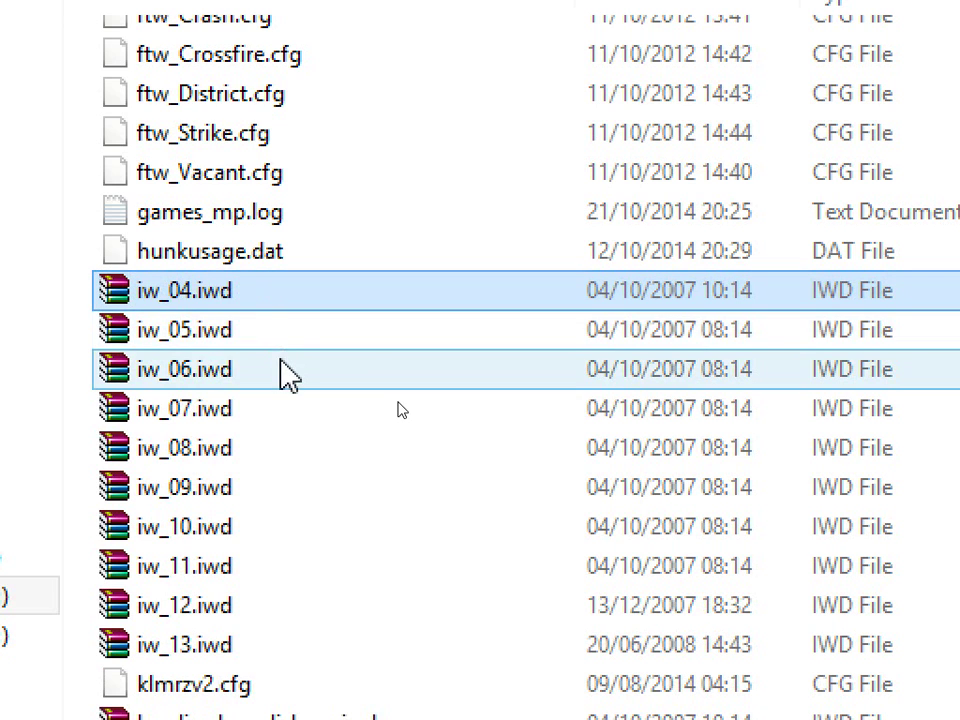
Correct the name of localized_english_aae.iwd to localized_english_aad.iwd.
scroll(233, 297, down, 2)
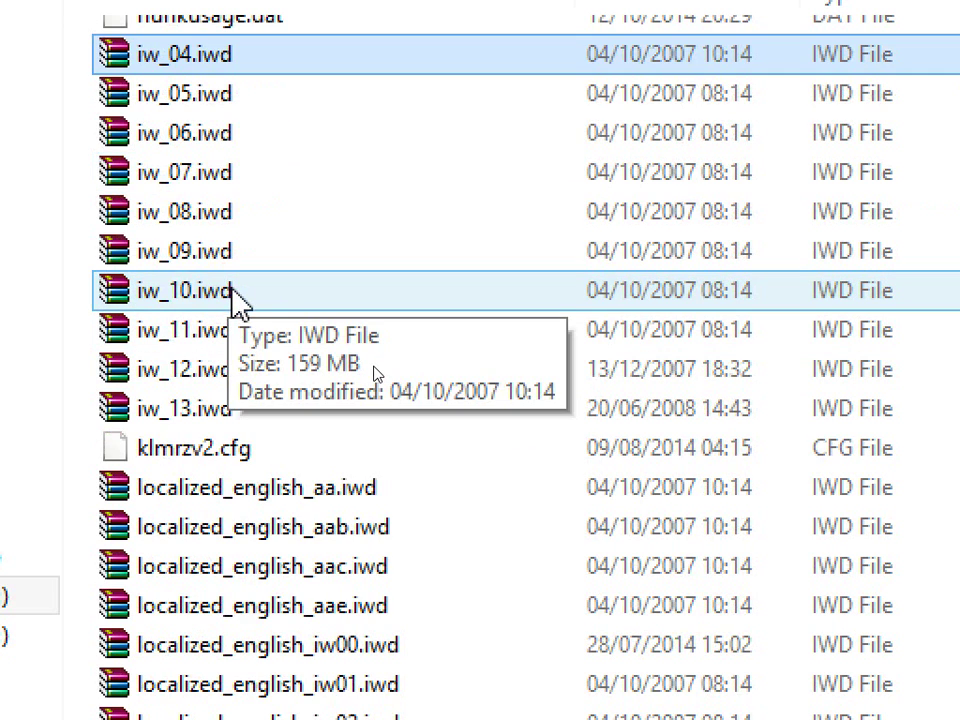
click(435, 620)
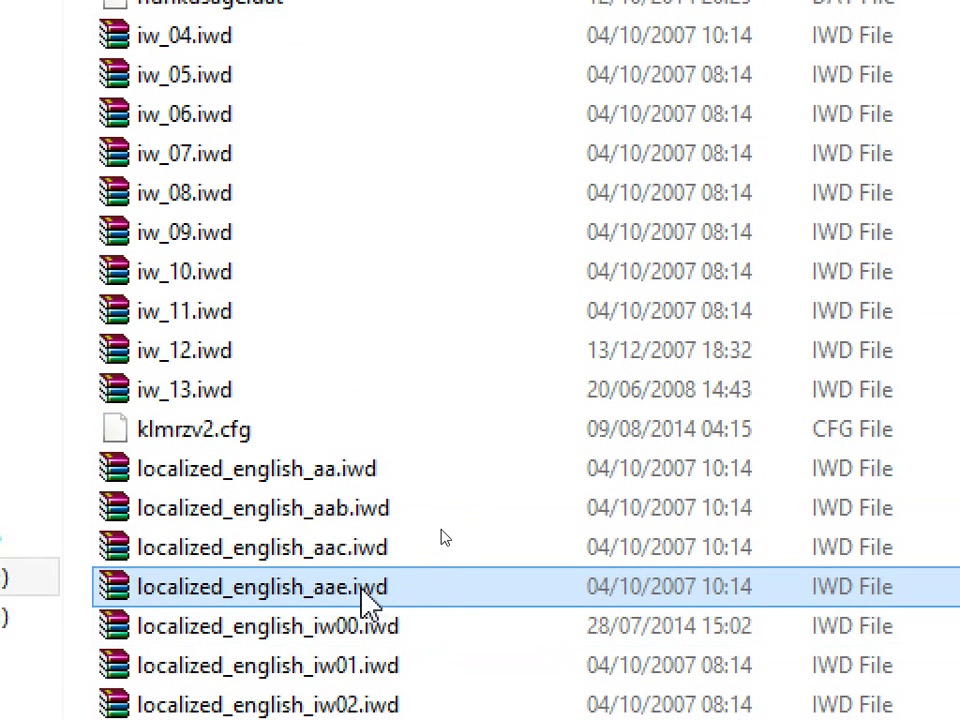
click(350, 588)
click(350, 588)
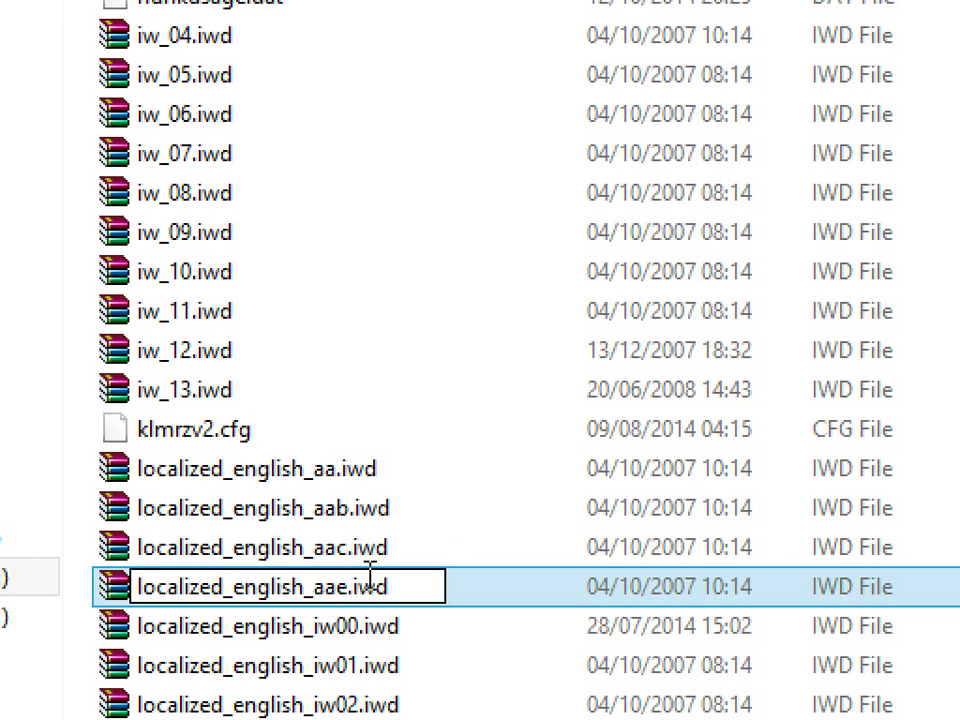
key(BackSpace)
text(d)
click(437, 510)
scroll(414, 530, up, 1)
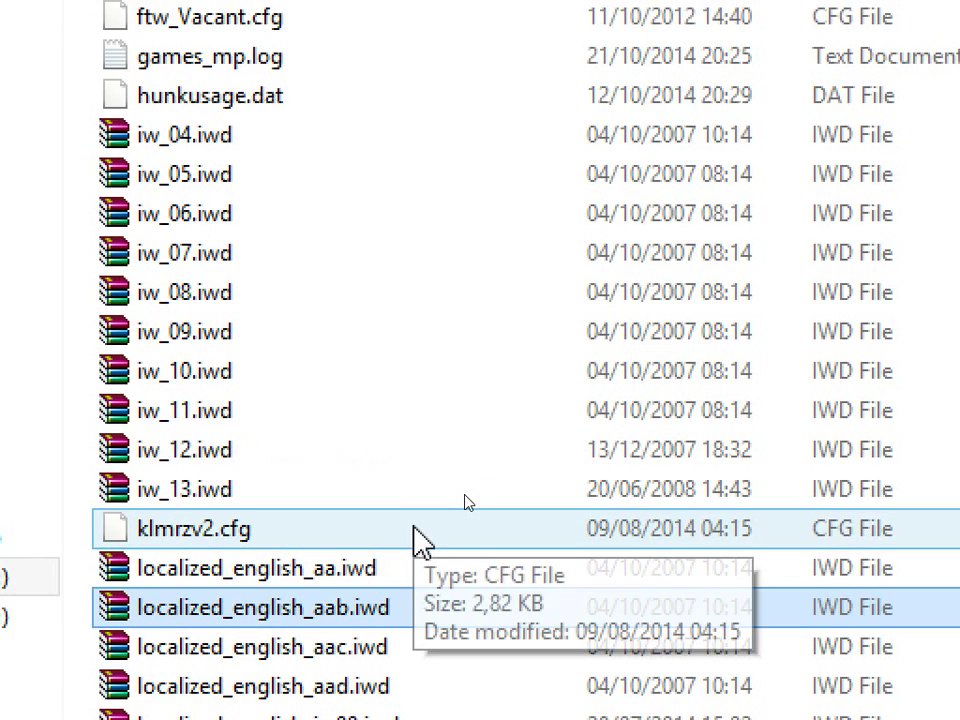
Rename iw_04.iwd as localized_english_aae.iwd, reusing the copied name.
scroll(350, 480, up, 1)
click(225, 262)
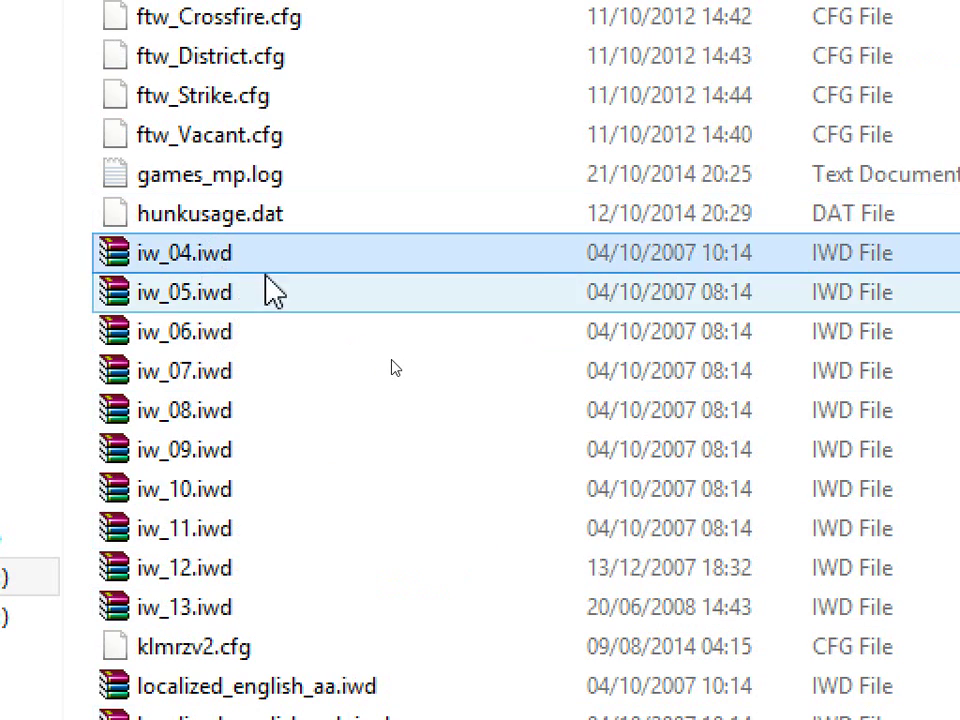
click(332, 268)
text(localized_english_iw00)
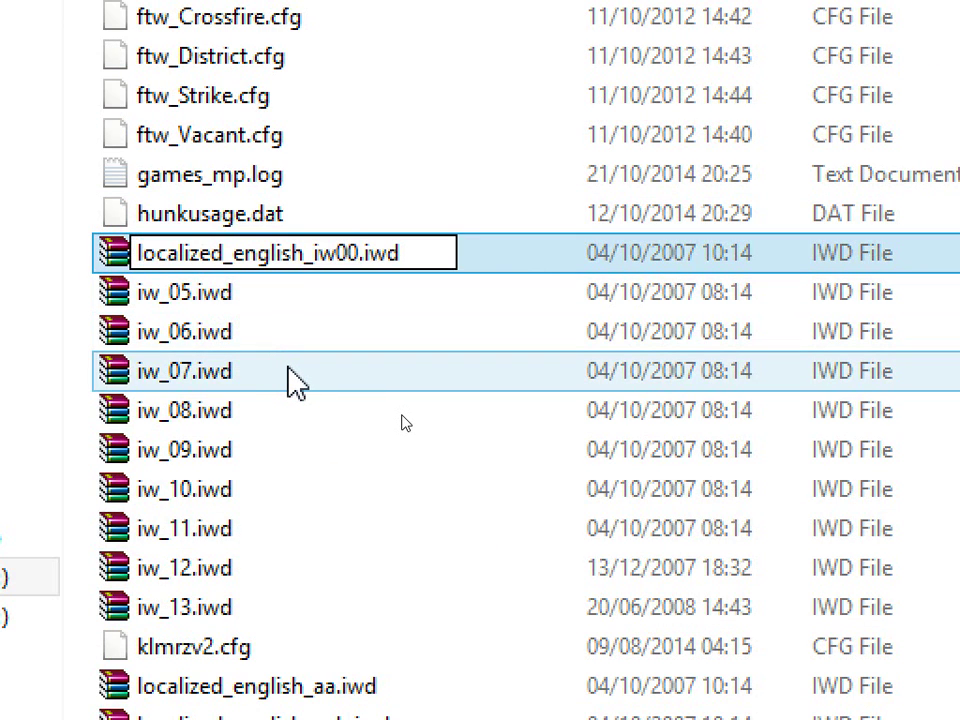
key(BackSpace)
key(BackSpace)
key(BackSpace)
key(BackSpace)
text(aee)
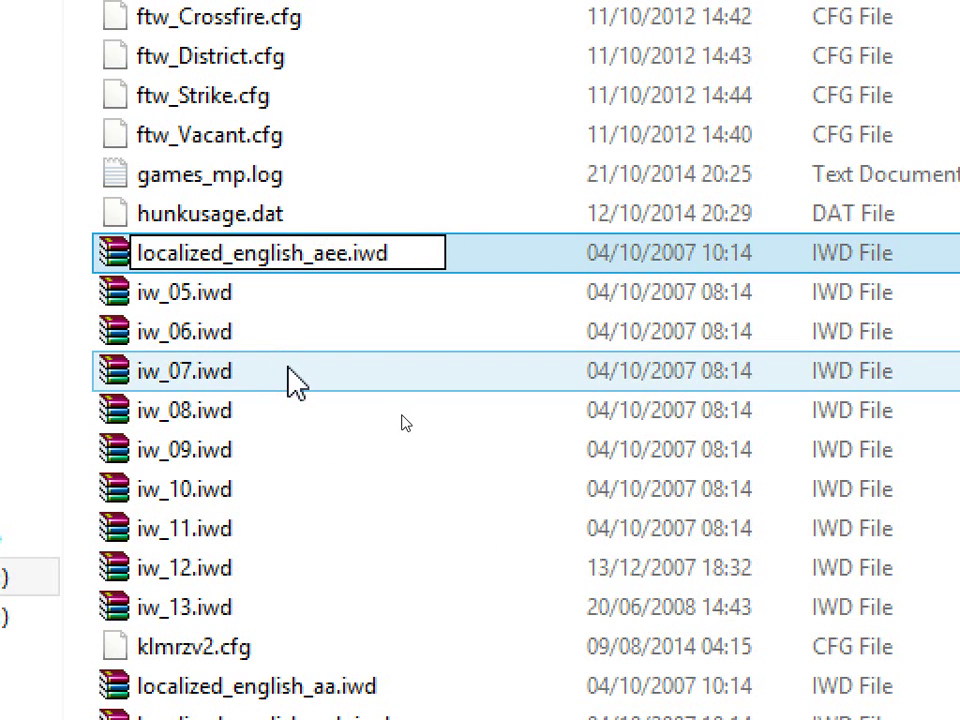
key(BackSpace)
key(BackSpace)
text(ab)
key(Return)
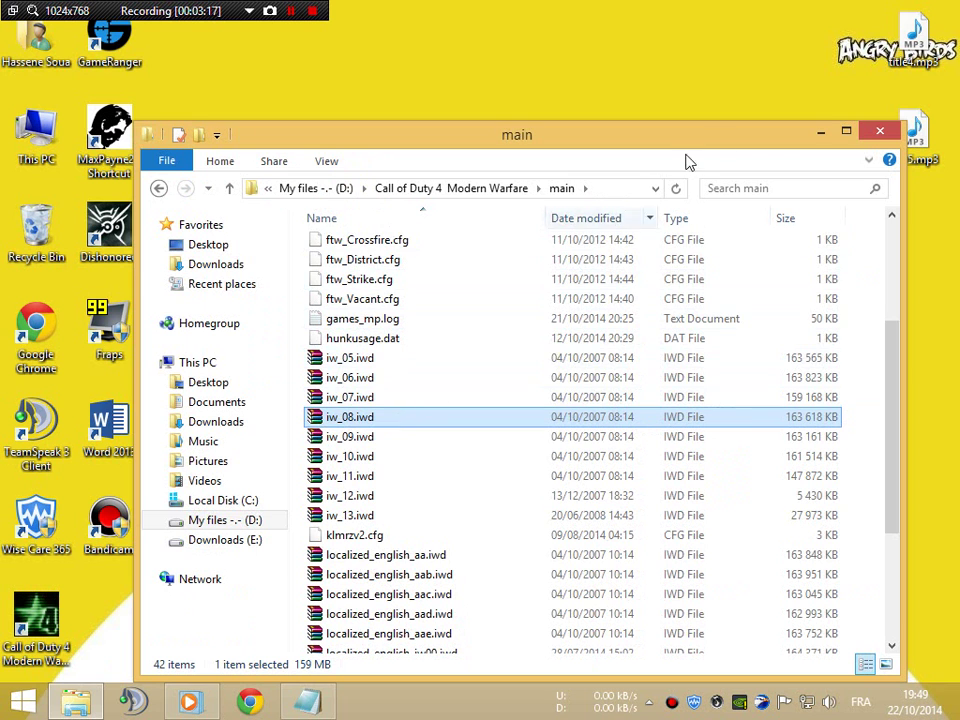
Minimize the main folder and switch to the Youtube note in Notepad, writing "allright" and "now to put our skins" on two lines.
click(815, 135)
click(319, 694)
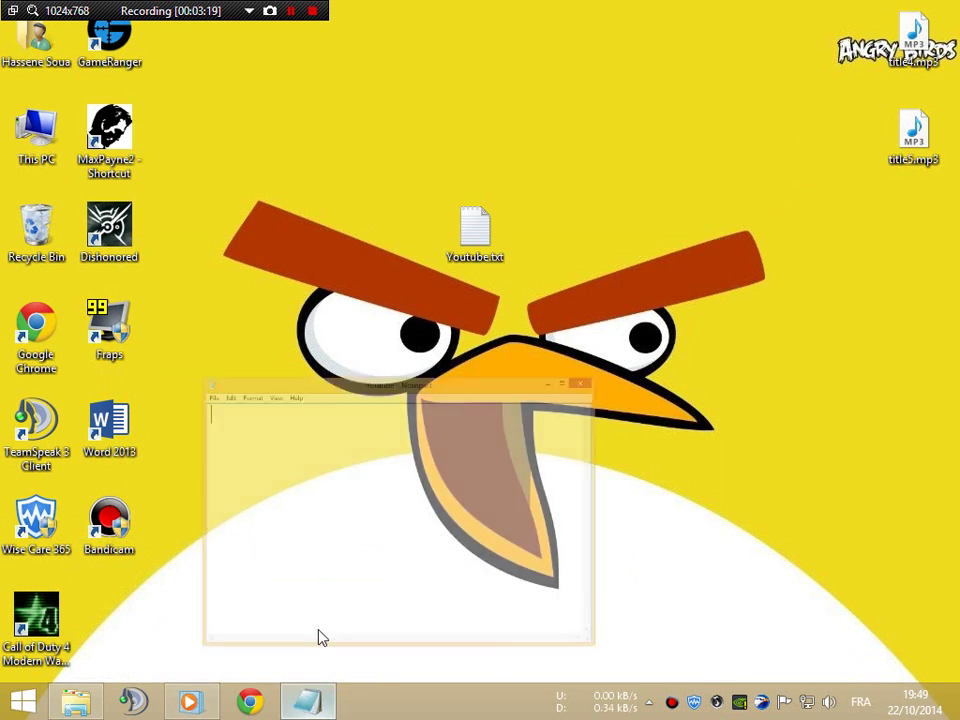
text(al r)
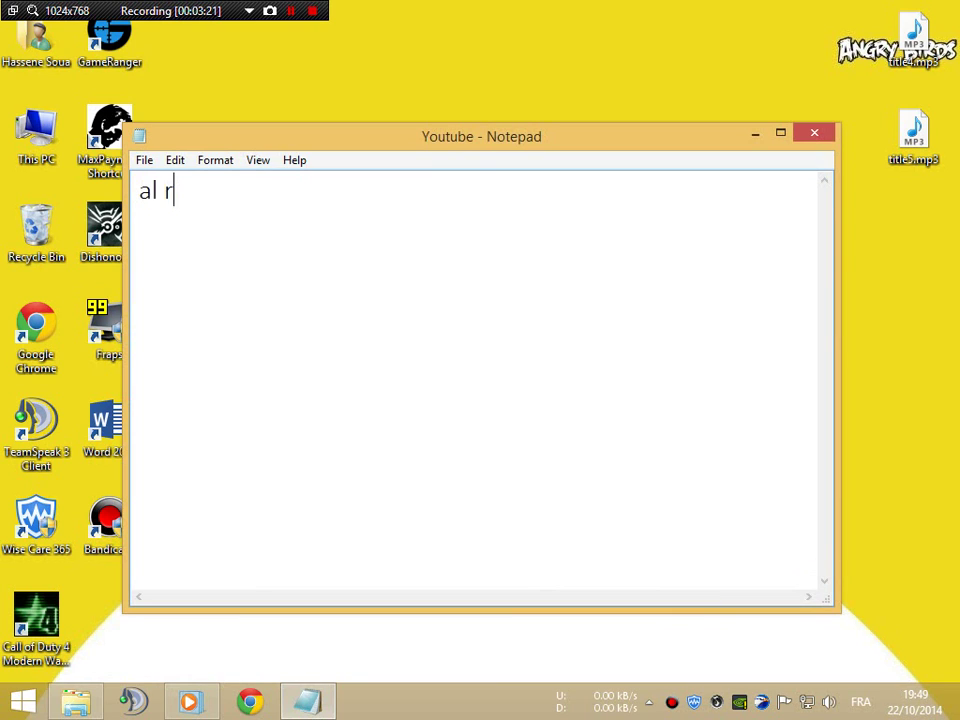
text(righ)
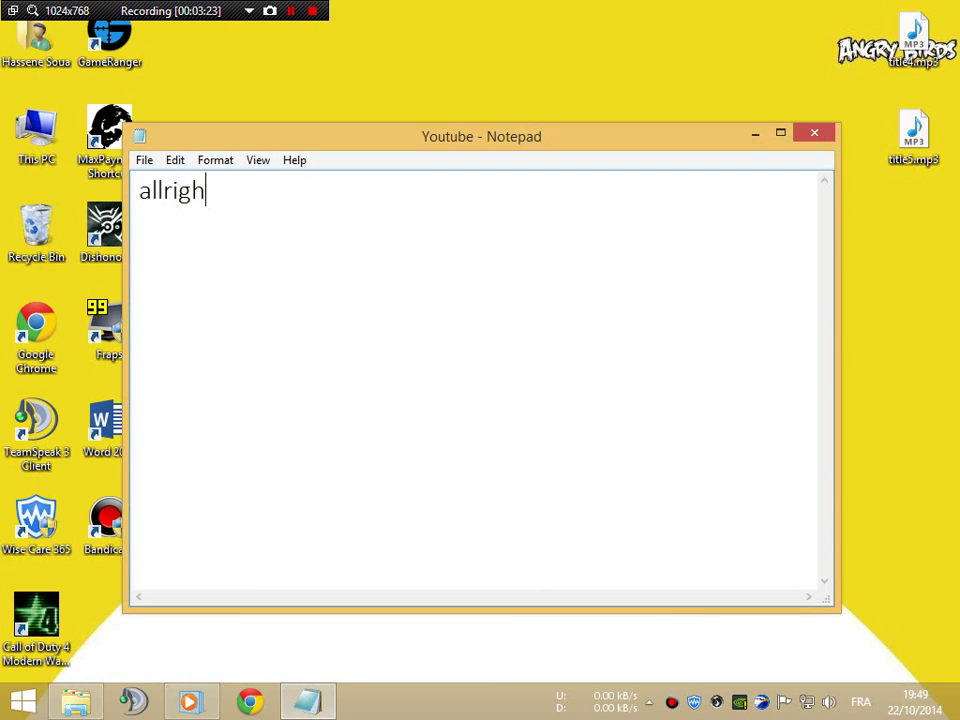
text(now to )
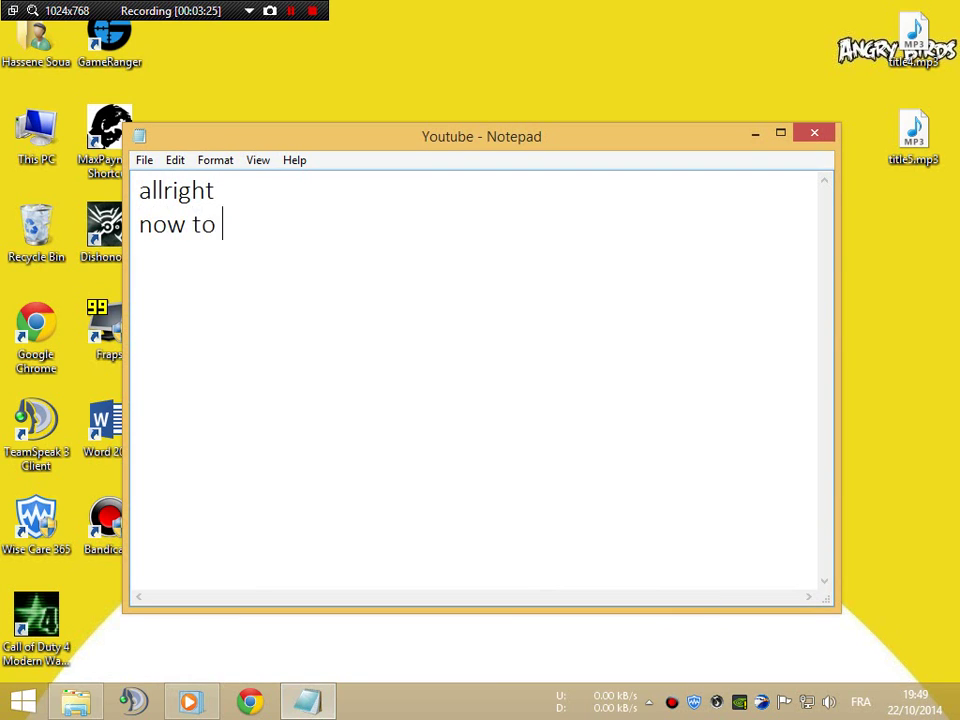
text(put our skins)
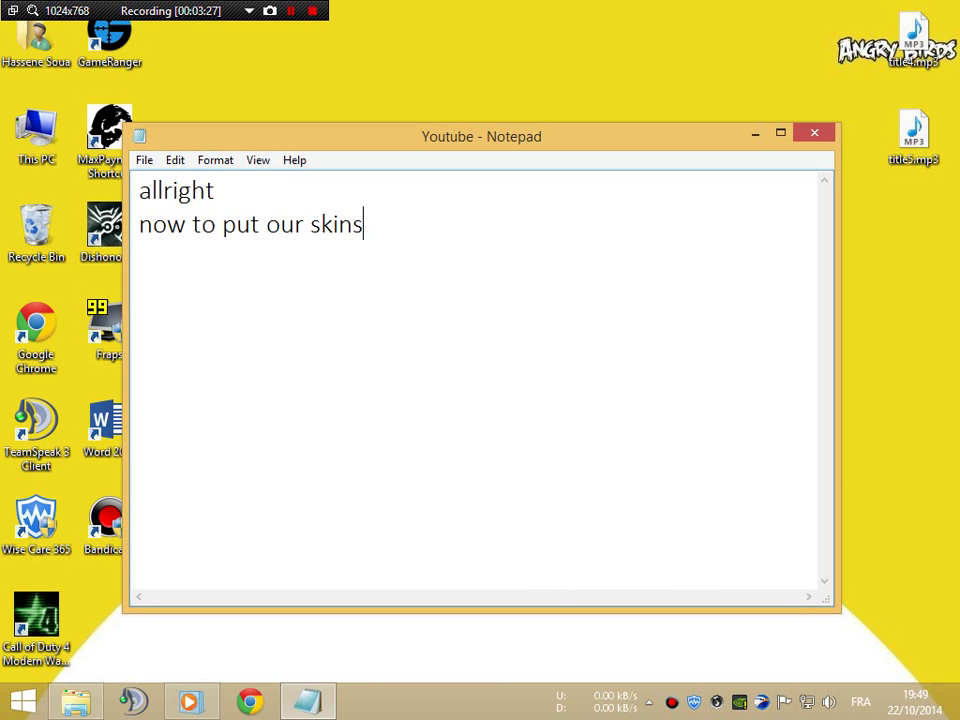
Replace the whole note with "make a folder called images in ur desktop" and minimize it.
key(ctrl+a)
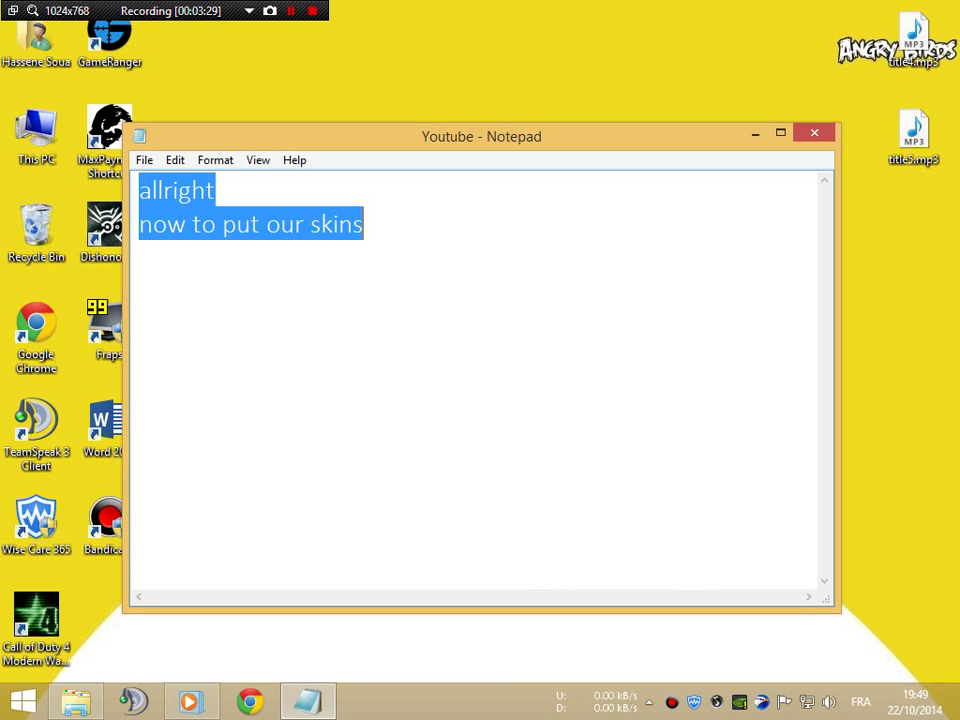
text(make a folder )
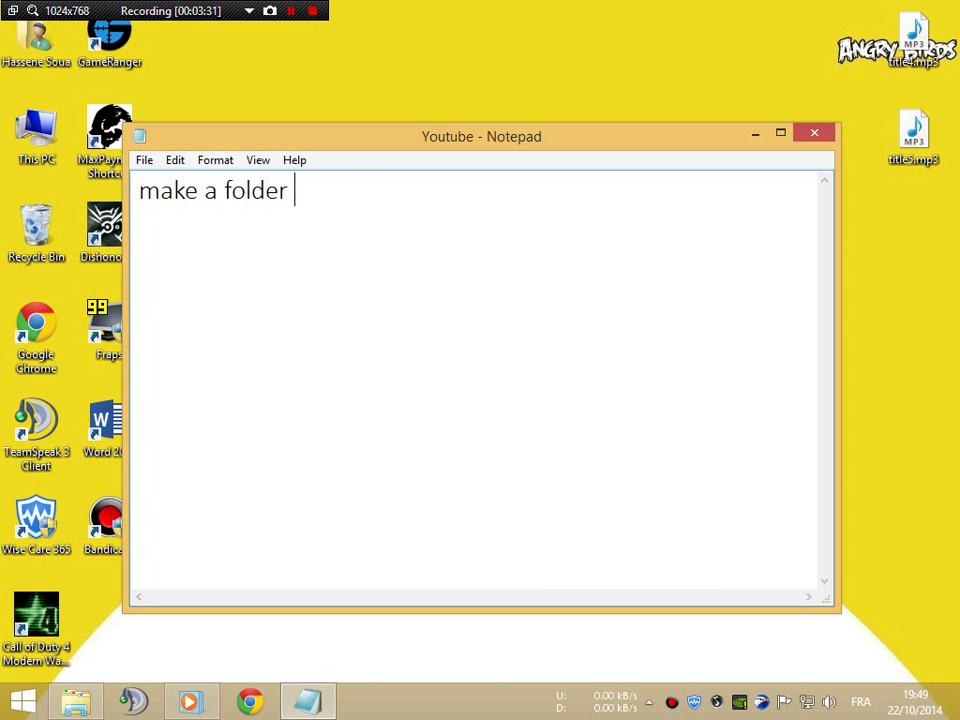
text(called )
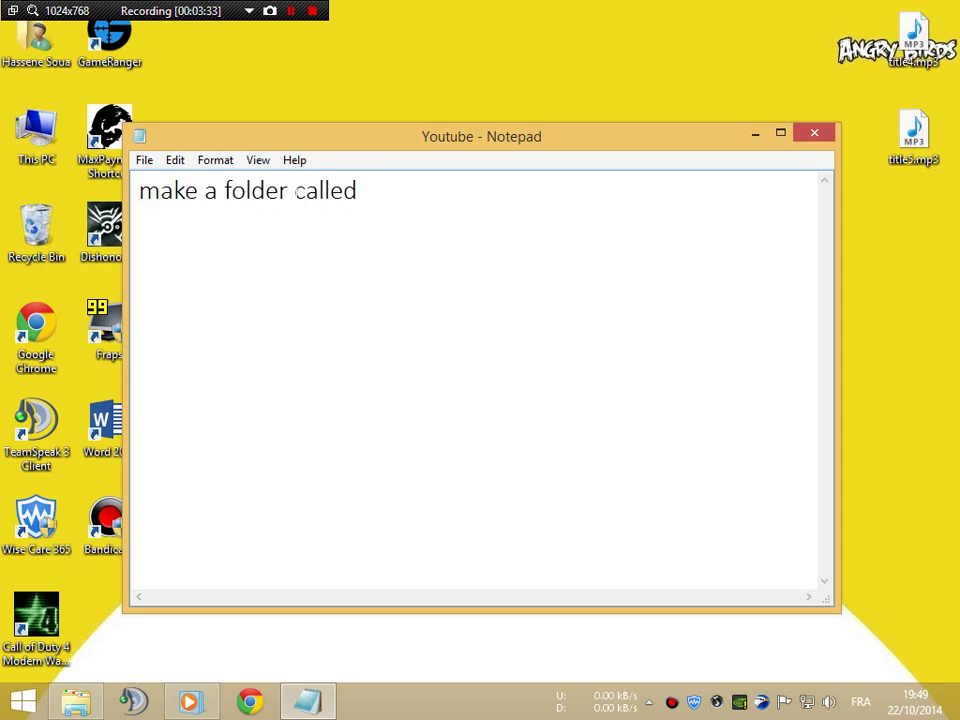
text(images in ur)
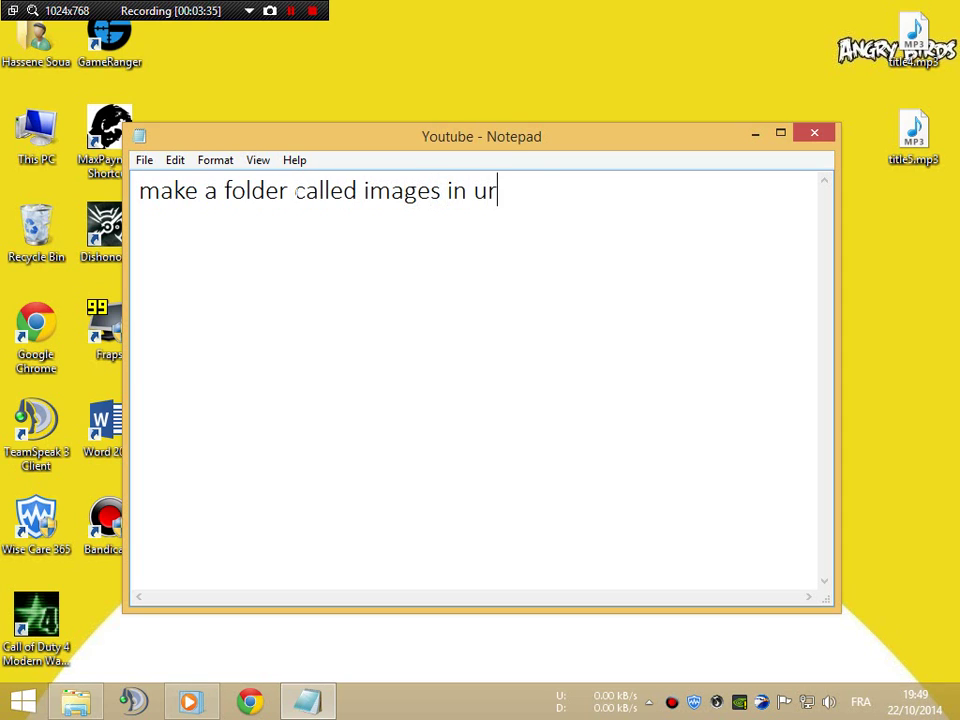
text( desktop)
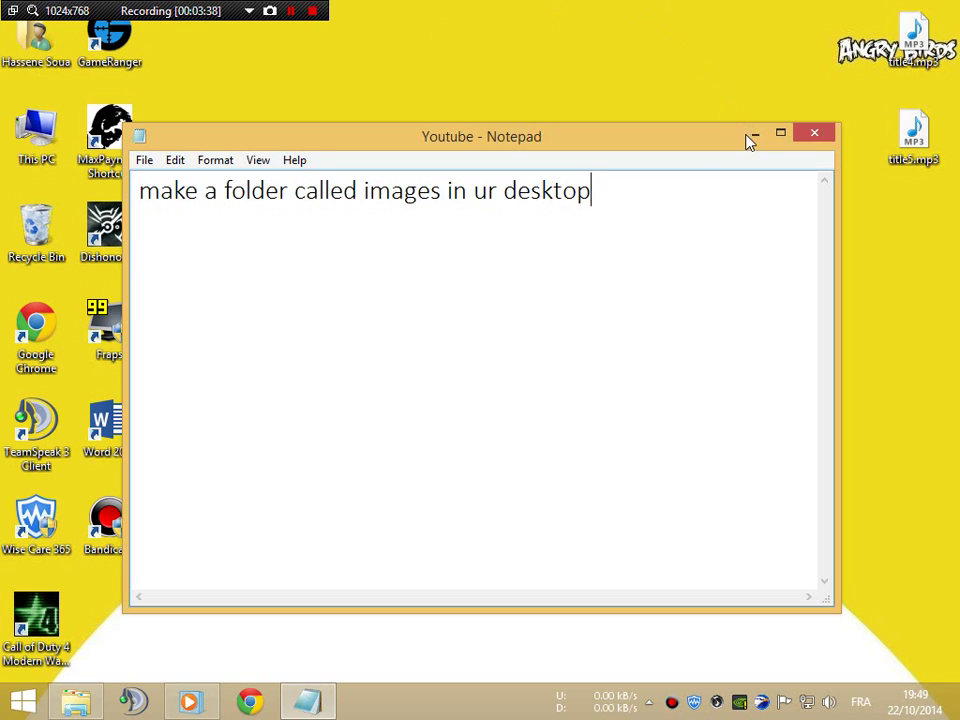
click(750, 136)
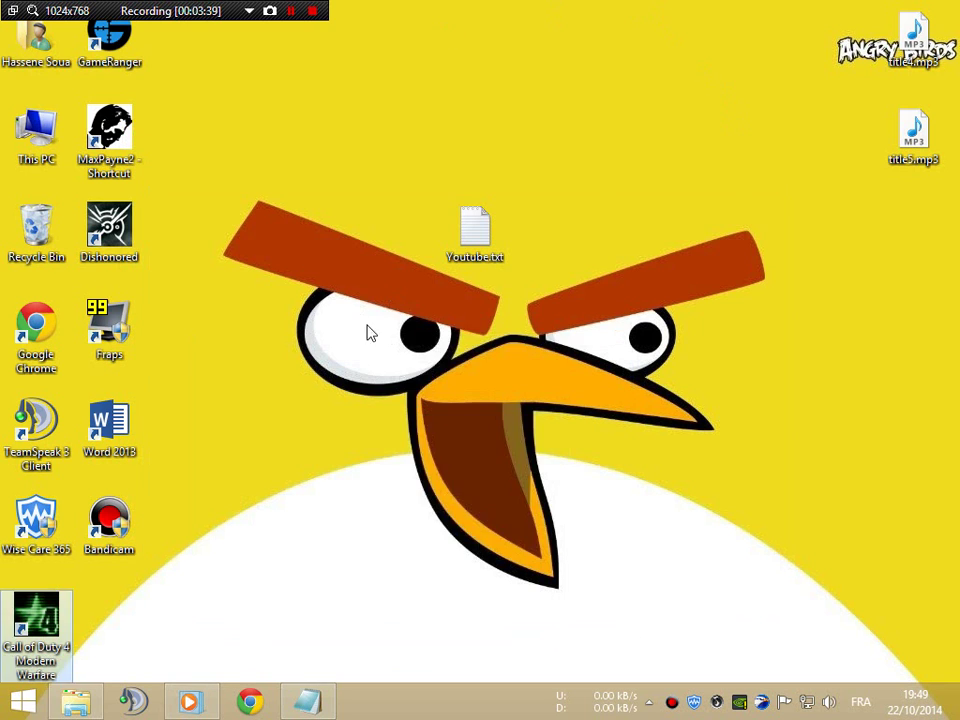
Create a new folder named images on the desktop.
right_click(356, 310)
mouse_move(456, 486)
click(665, 486)
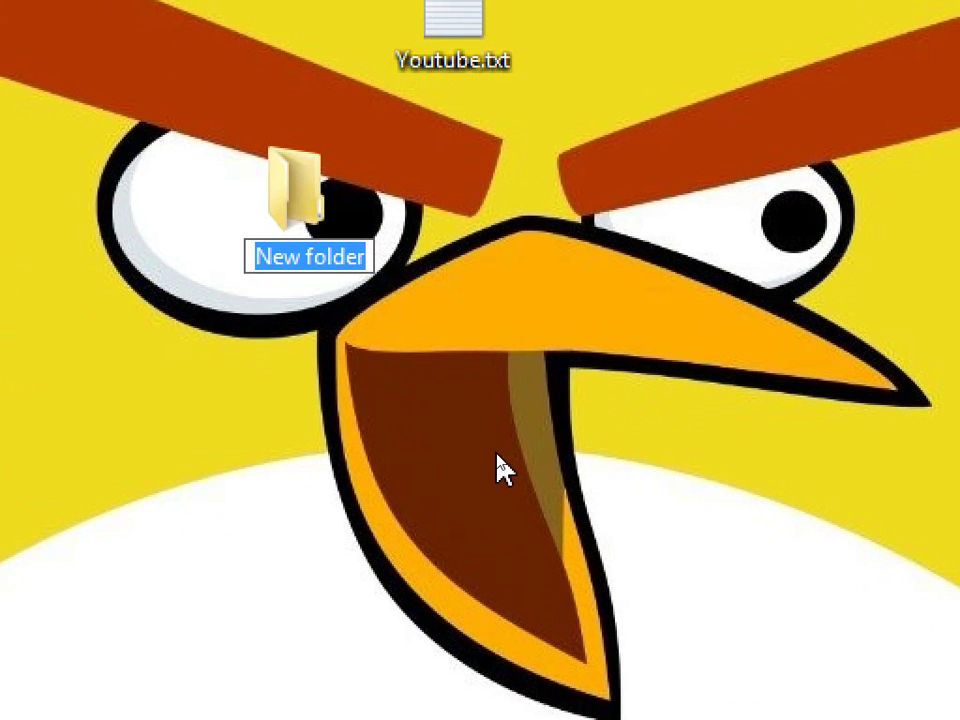
text(images)
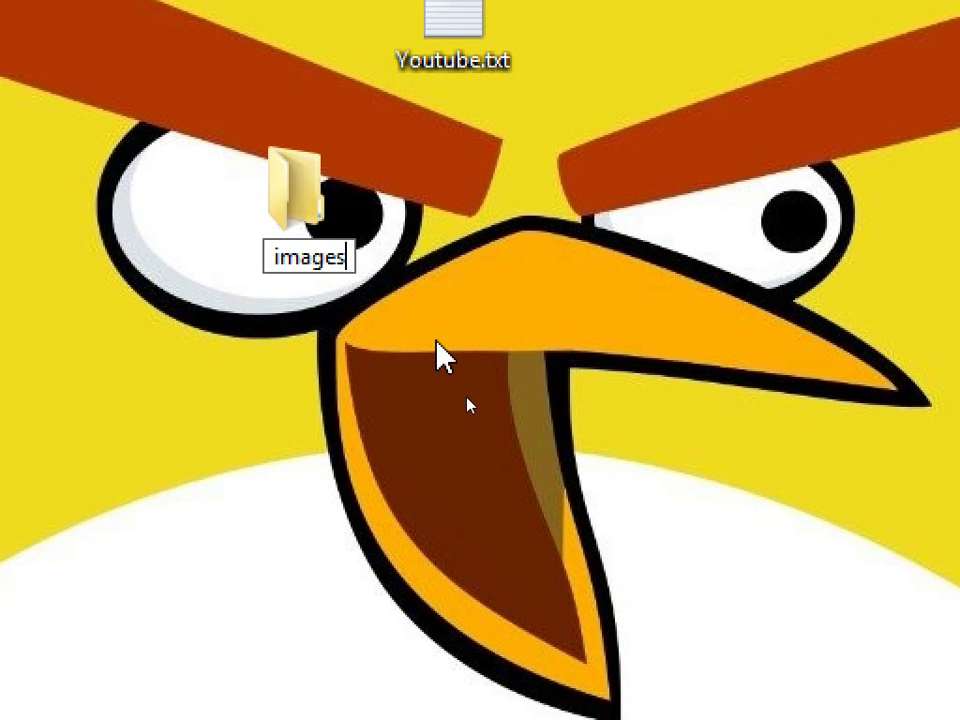
key(Return)
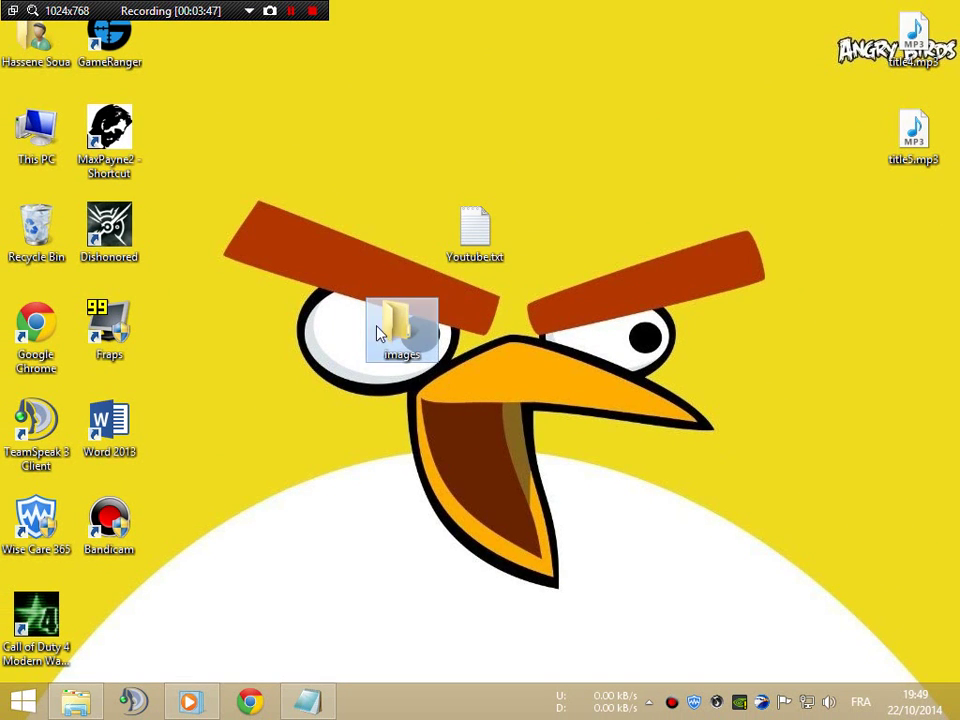
Open the images folder to view its contents and minimize its window.
double_click(262, 218)
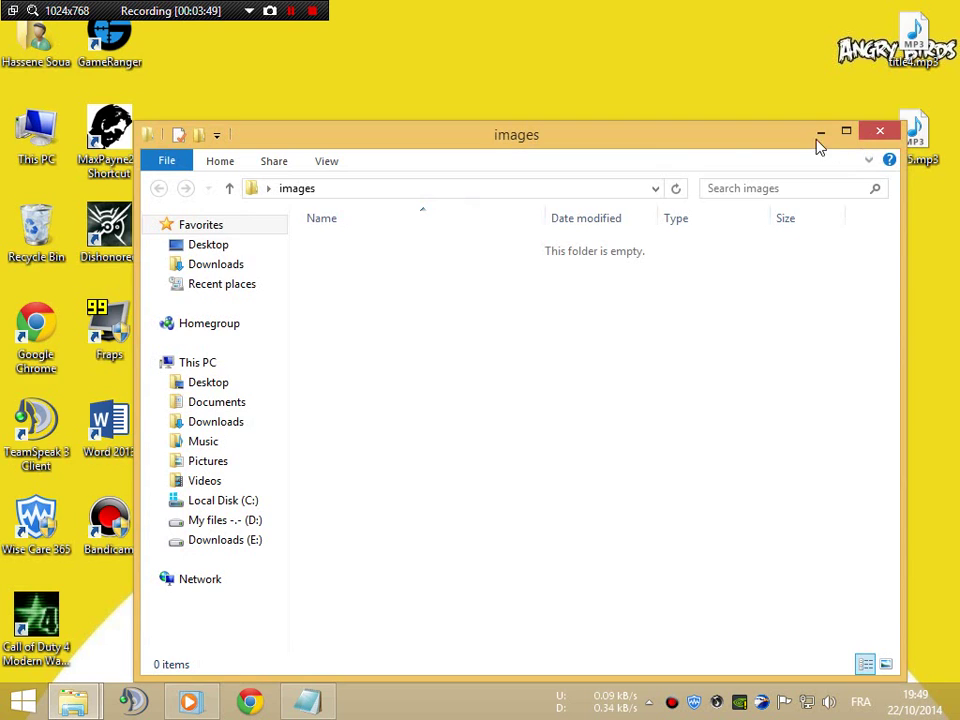
drag(818, 146, 704, 146)
click(708, 135)
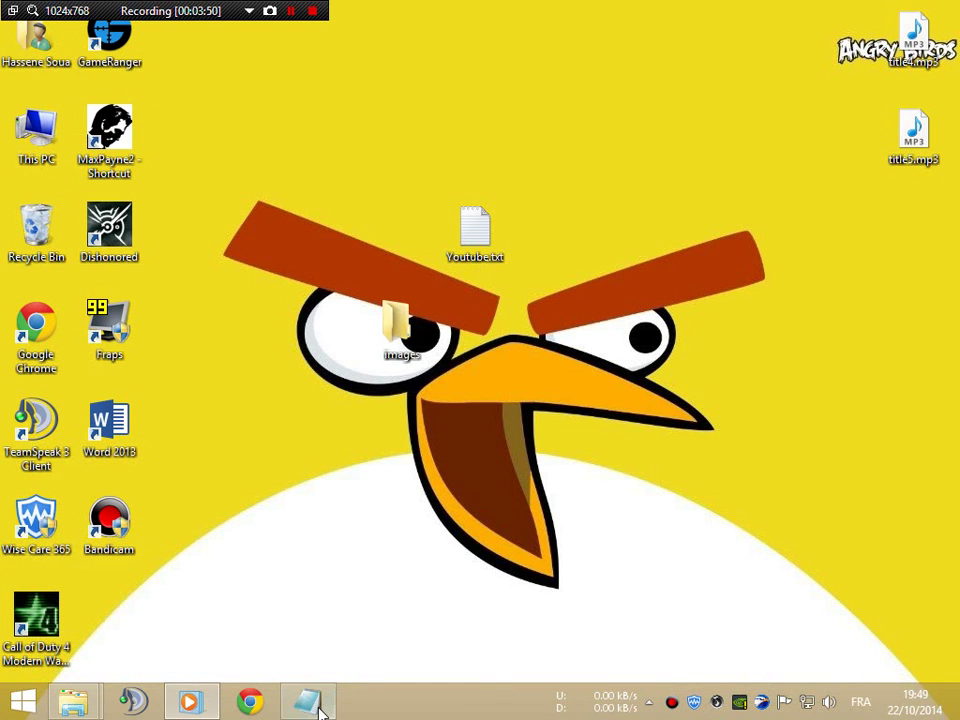
Return to the Youtube note in Notepad and replace its text with "in this folder you can make all iwi files you download".
click(318, 706)
key(ctrl+a)
text(in )
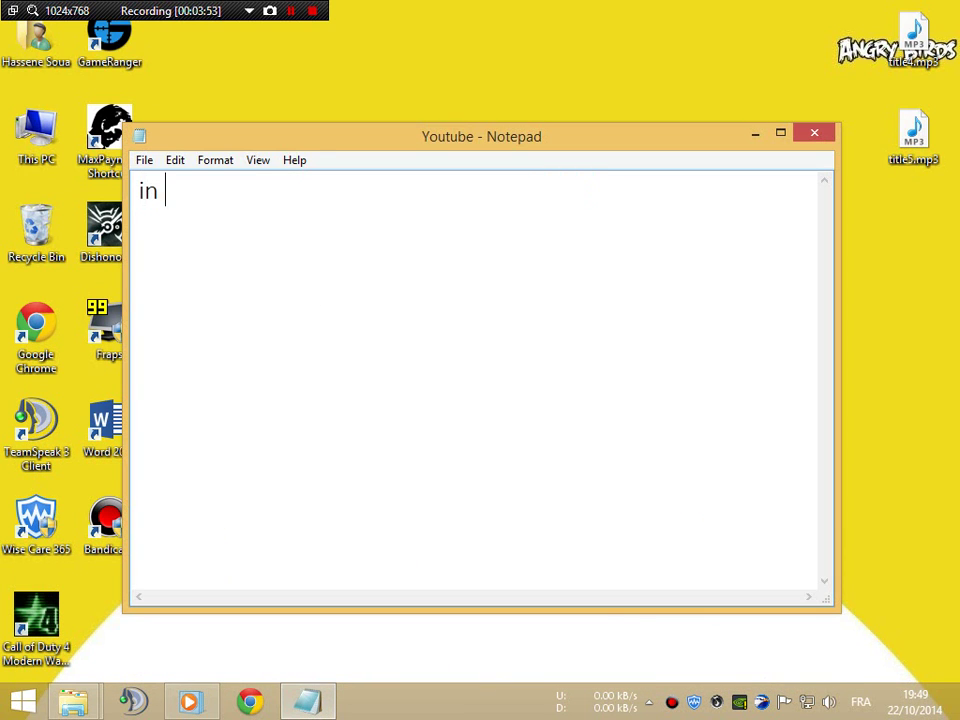
text(this folder )
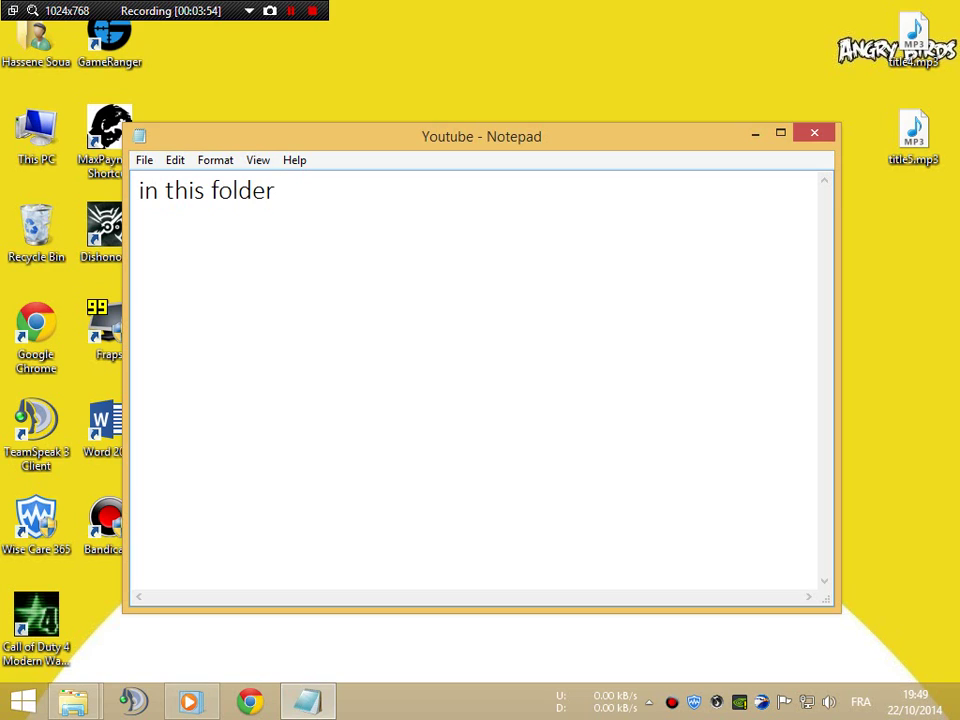
text(you can make a)
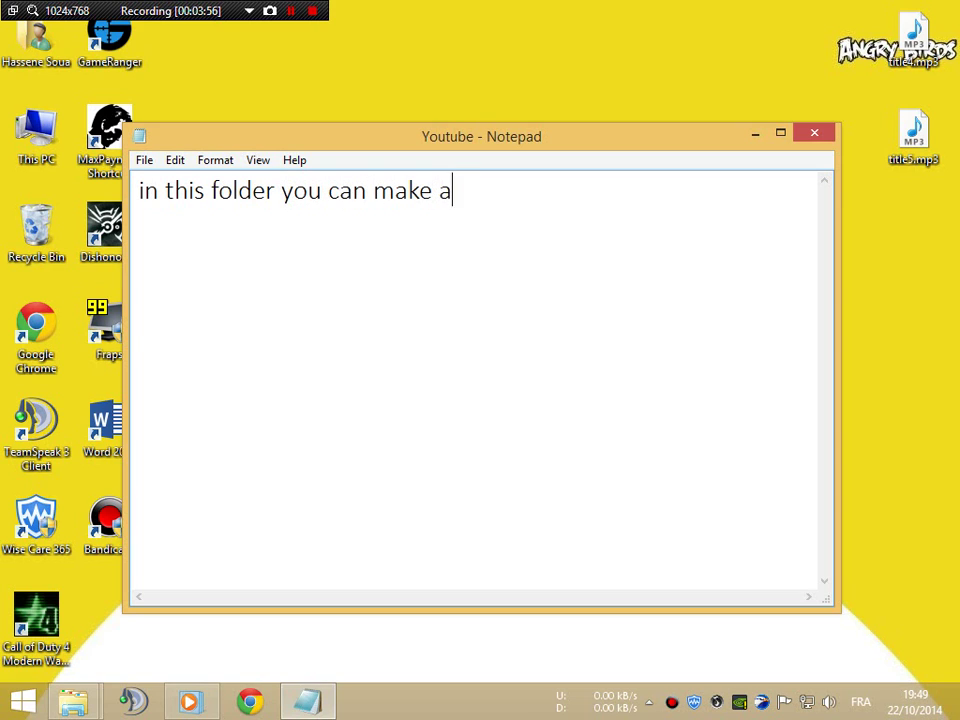
text(ll iwi files)
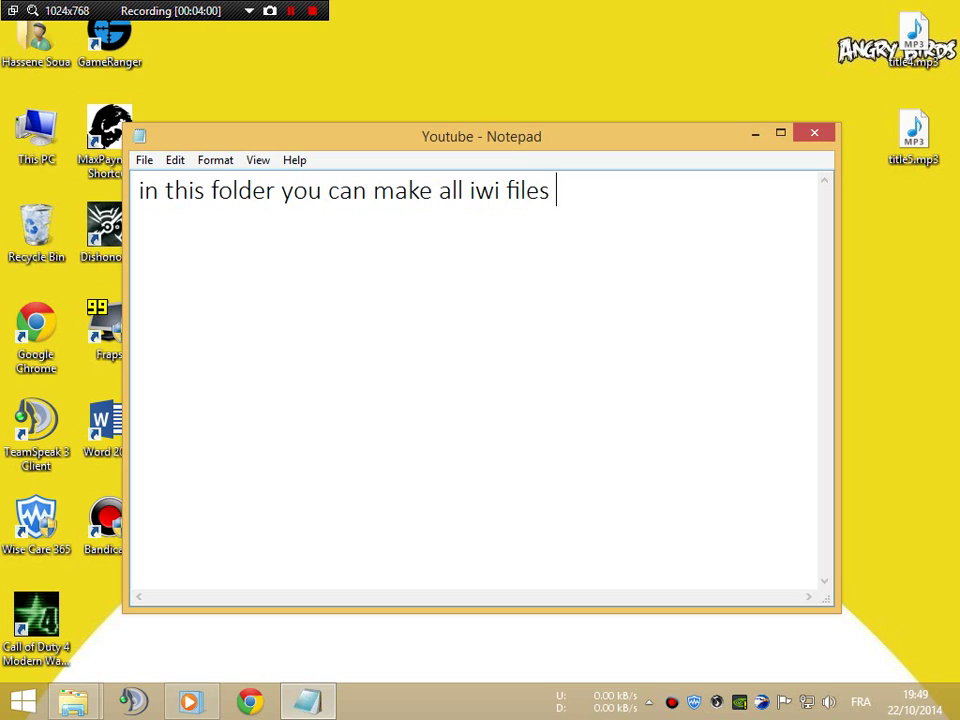
text( you download)
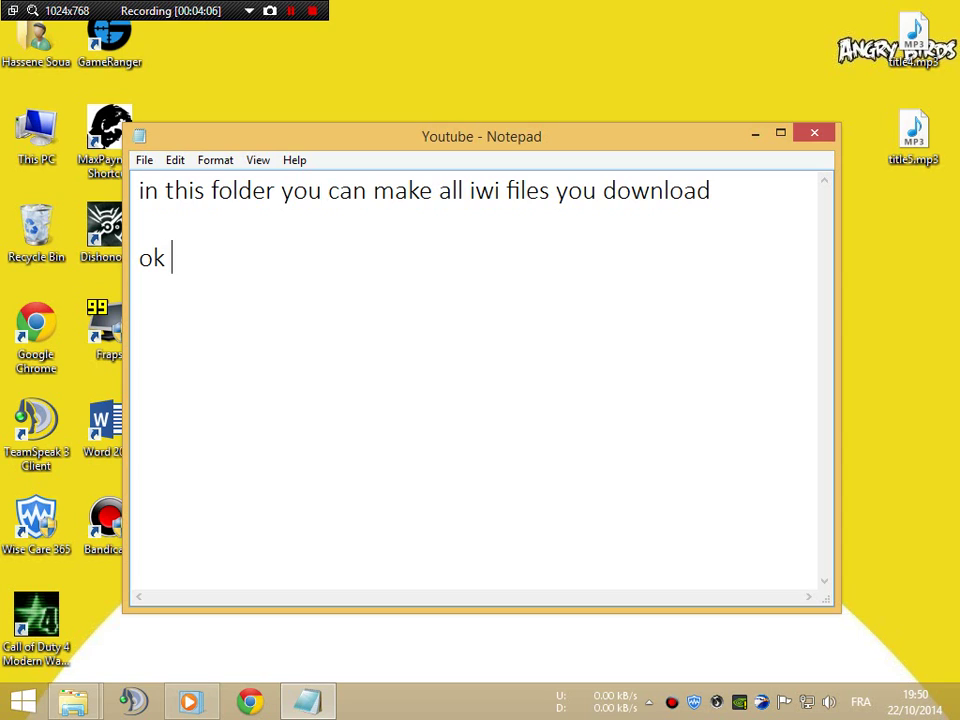
Add the line "ok i have some skins for skies for example" to the note, below a blank line.
text(ok i have)
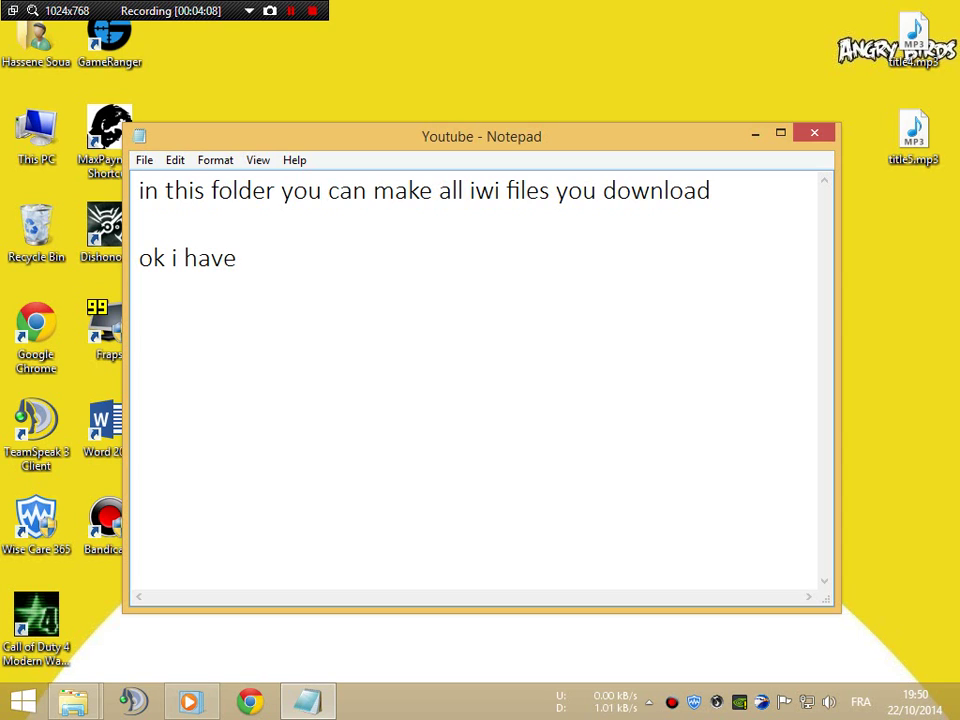
text( some skins fo)
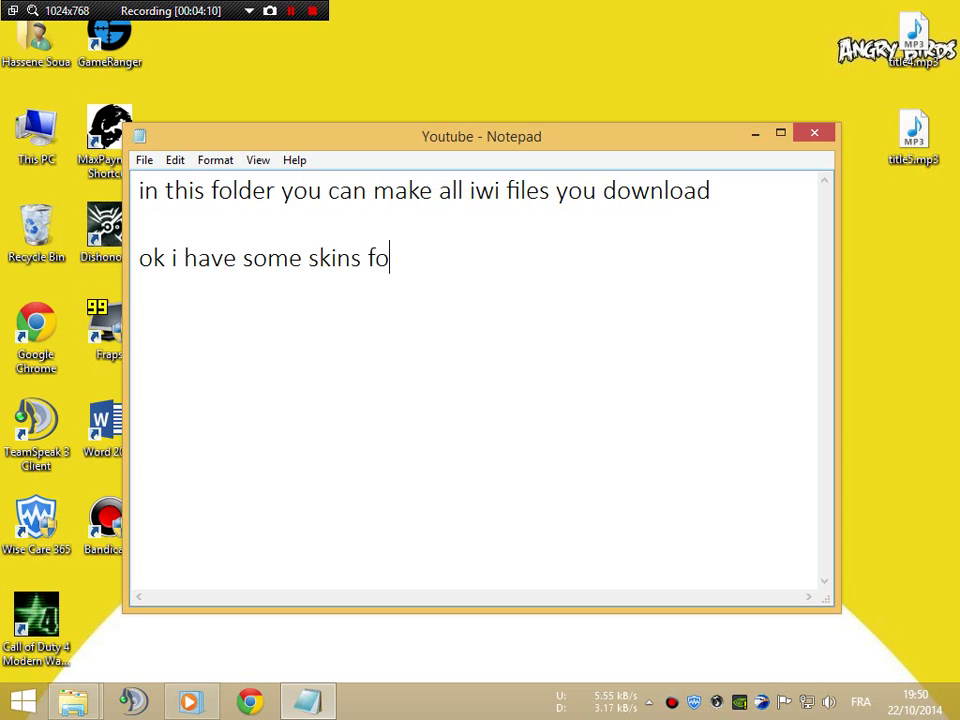
text(r skie)
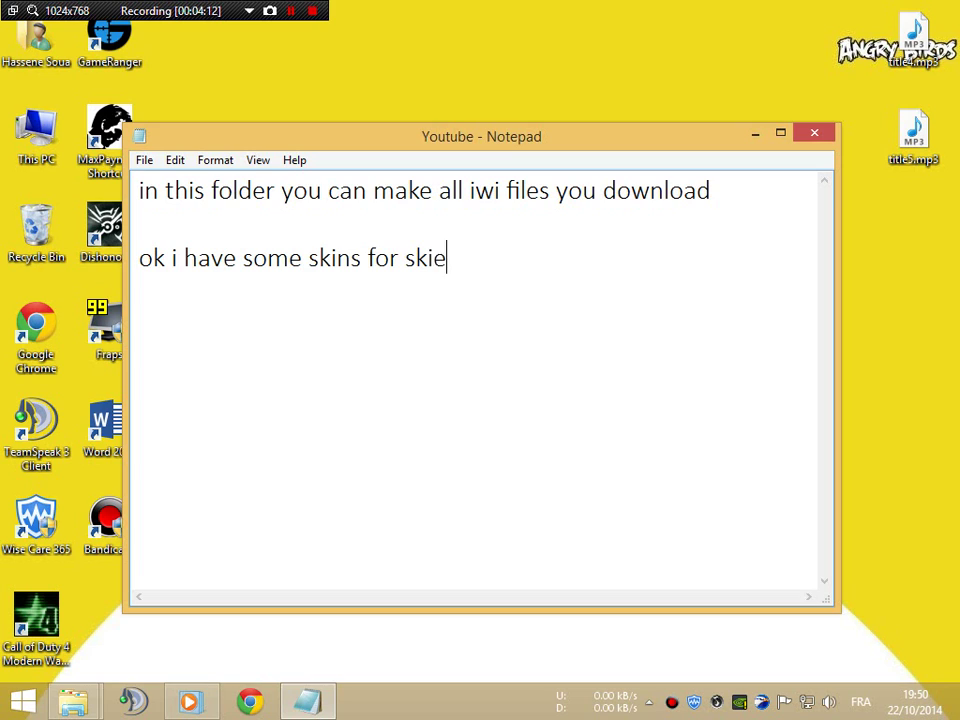
text(s f)
text(or example)
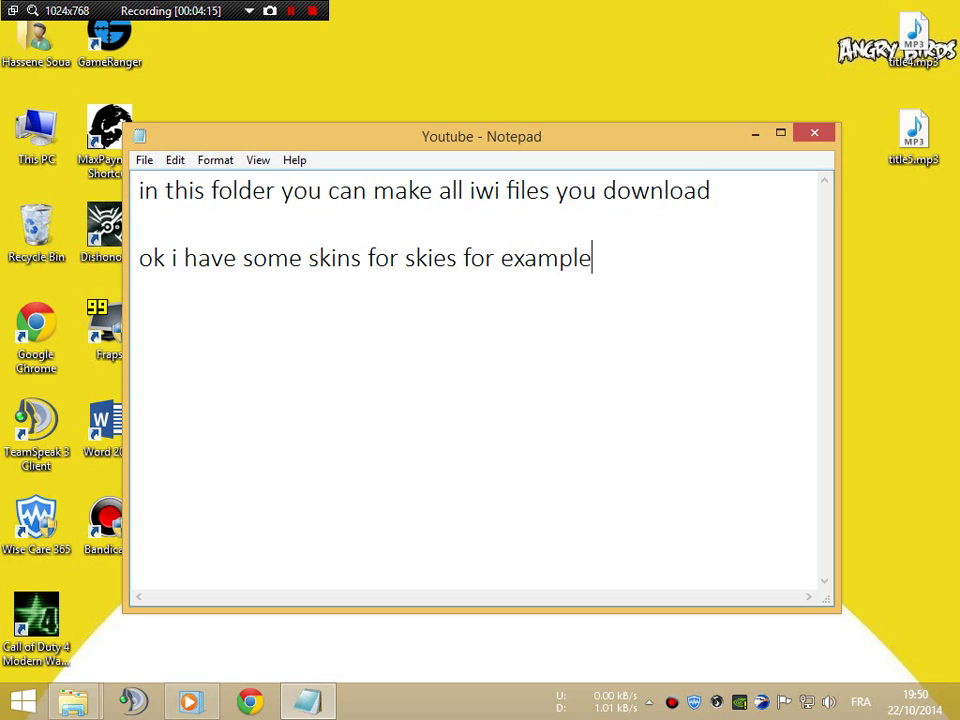
Replace the whole note with "lets try them" and minimize it.
key(ctrl+a)
text(lets)
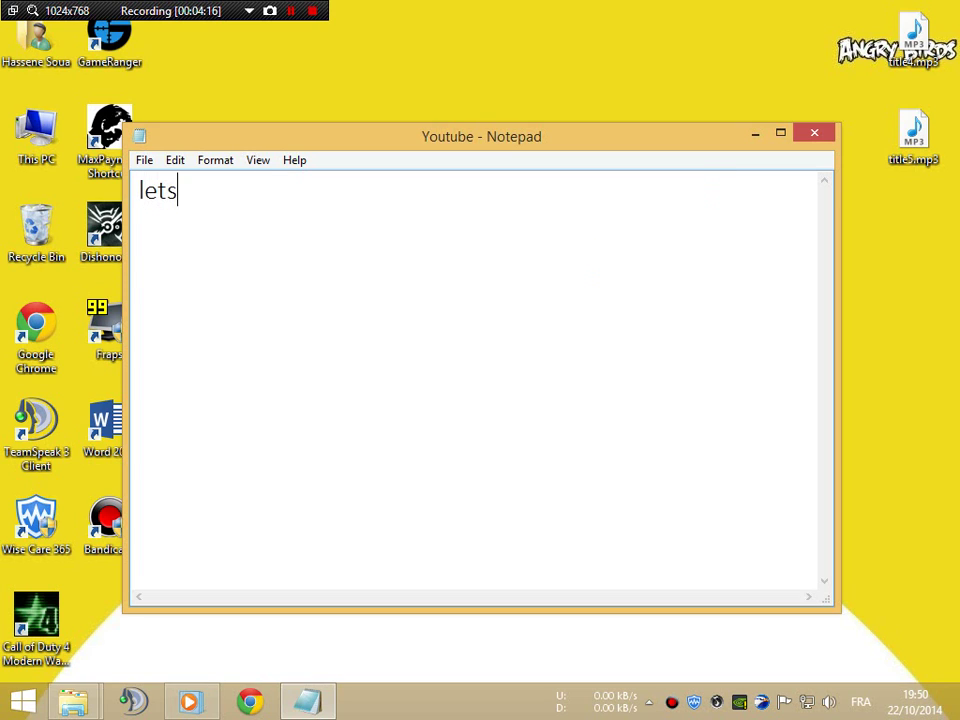
text( try them)
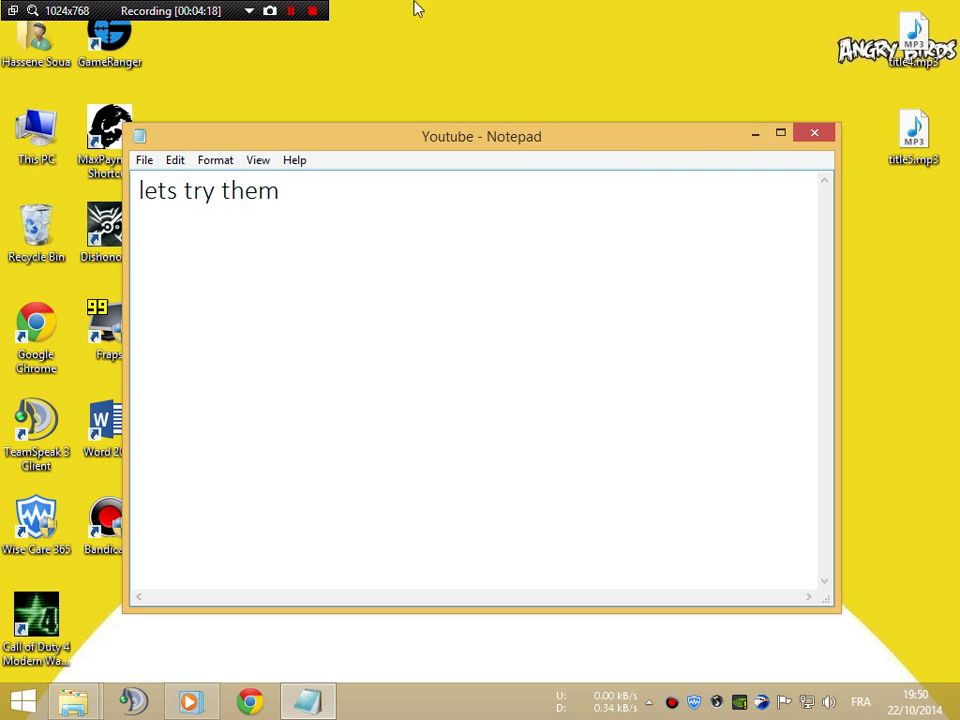
click(755, 133)
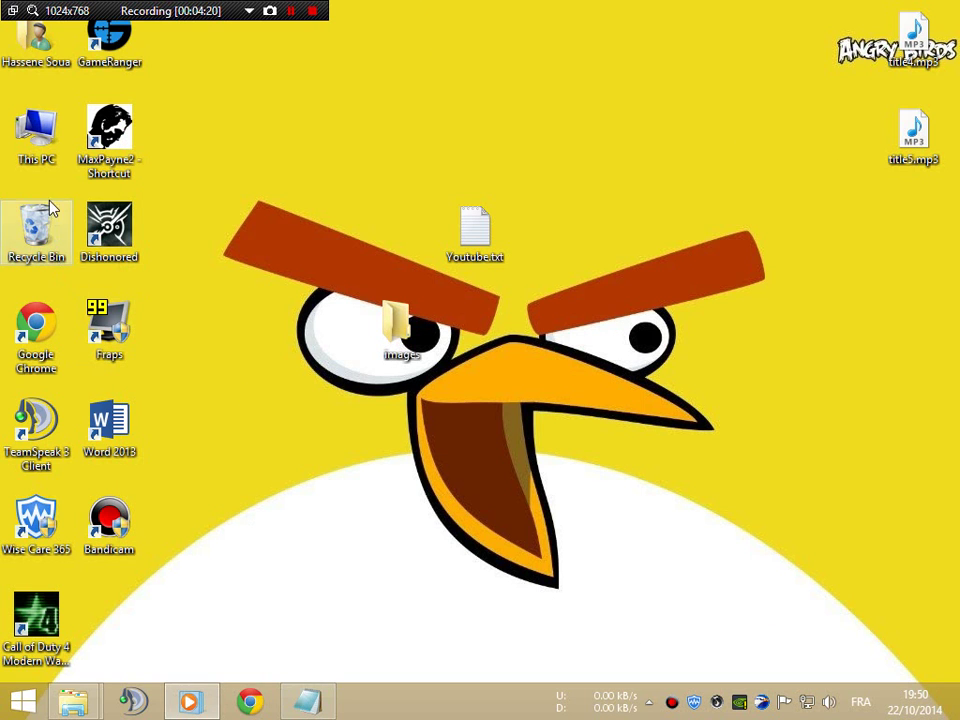
Browse to the Downloads (E:) drive and open the Blue_Sky.rar archive in WinRAR.
double_click(34, 120)
double_click(388, 379)
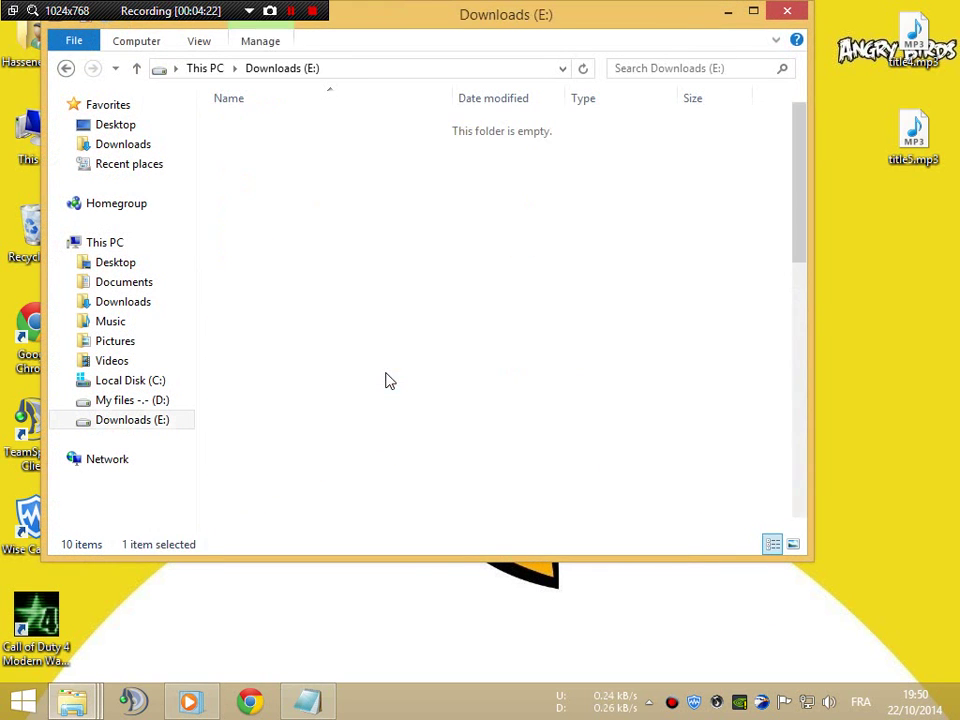
scroll(386, 379, down, 1)
scroll(390, 385, down, 1)
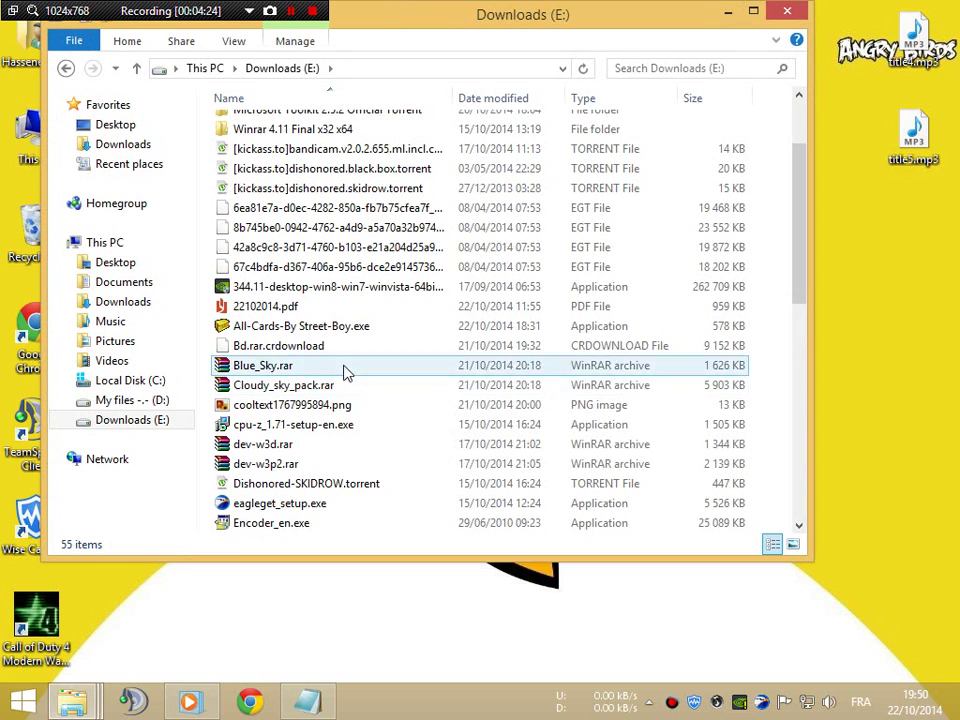
click(340, 370)
double_click(297, 370)
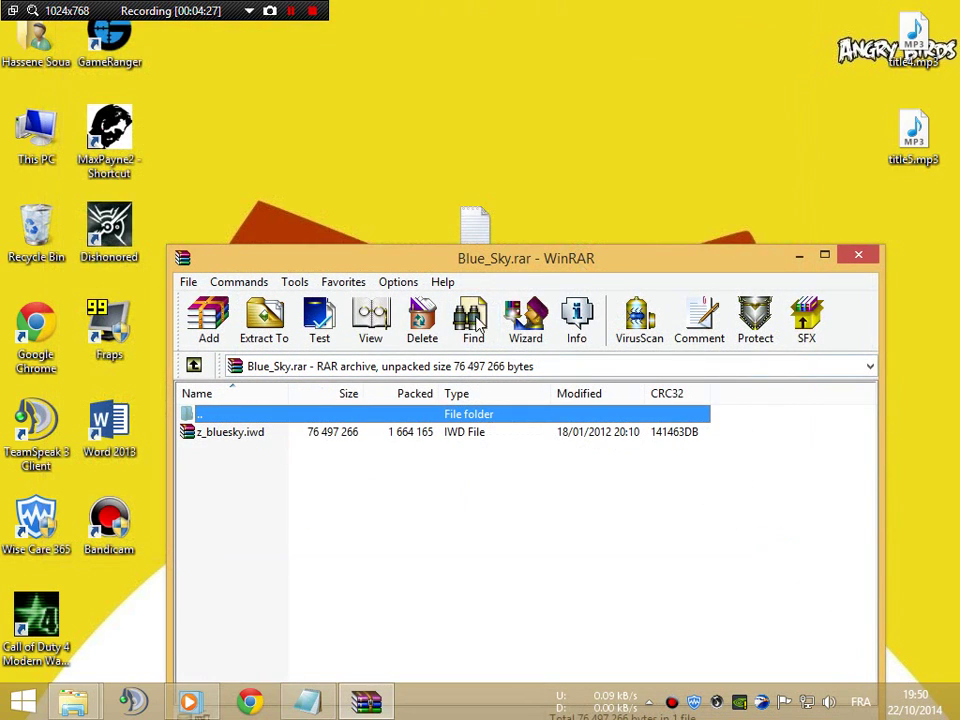
Extract z_bluesky.iwd from the Blue_Sky.rar archive onto the desktop and close the archive.
drag(499, 260, 684, 258)
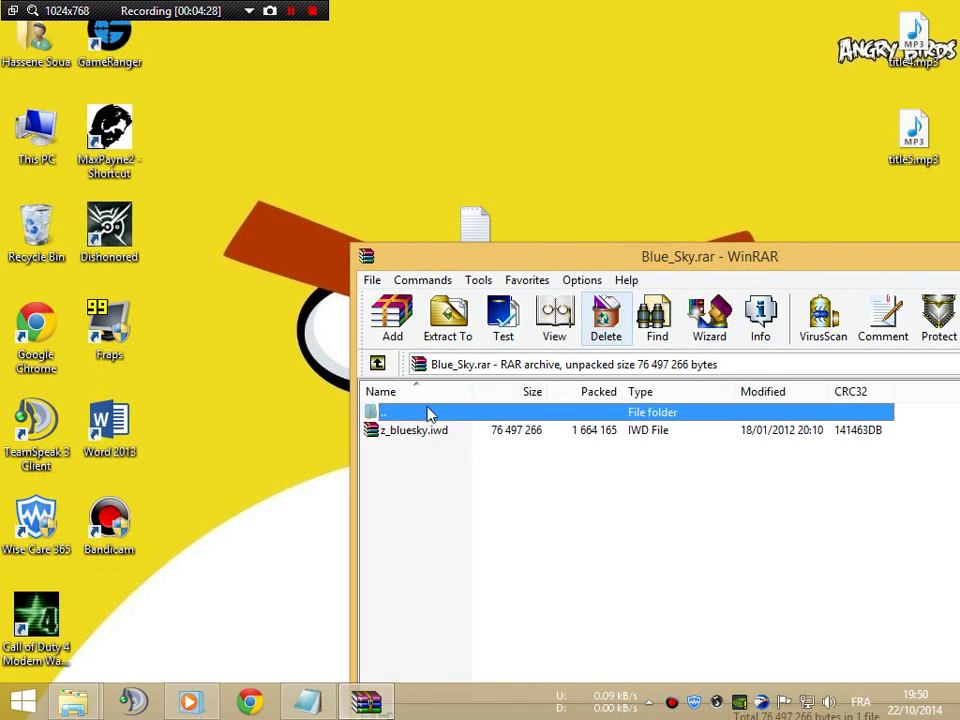
drag(410, 430, 390, 138)
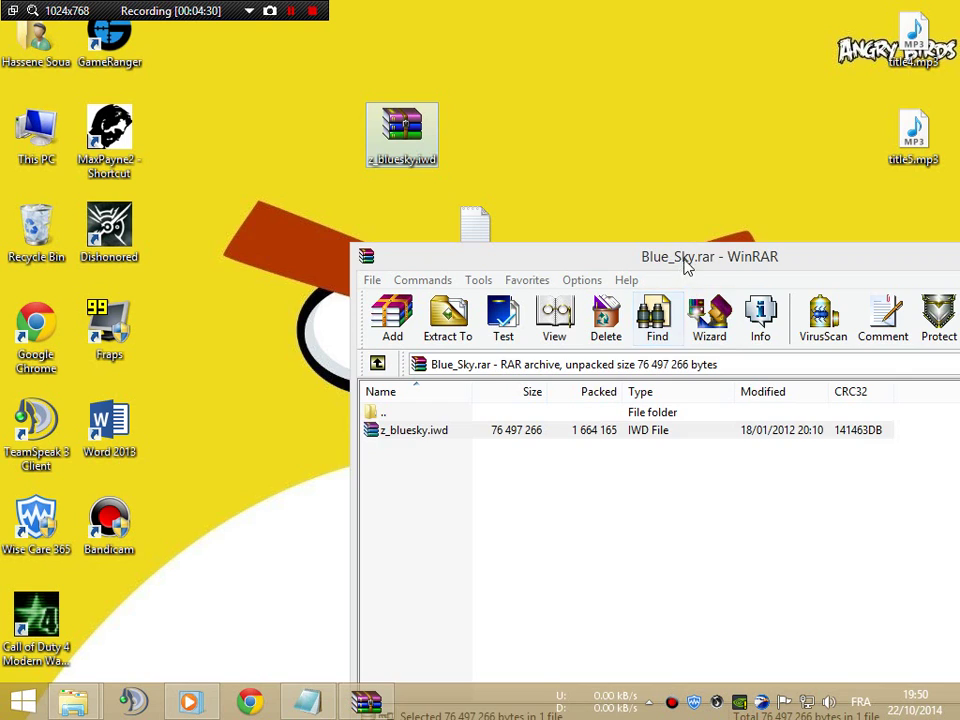
drag(684, 266, 528, 258)
click(889, 258)
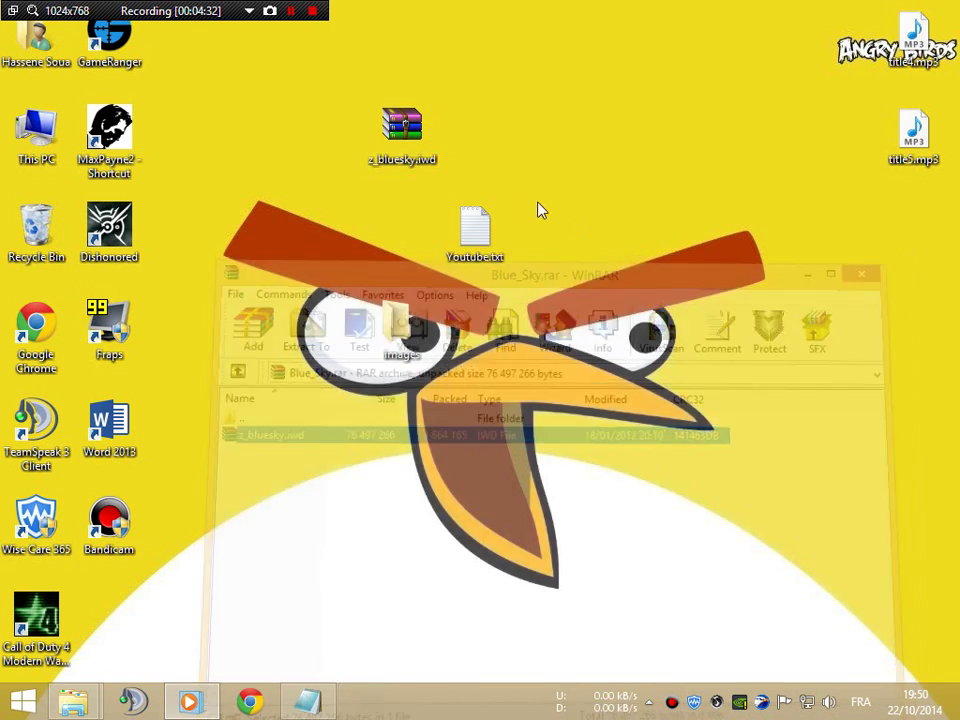
Extract all iwi files from the images folder inside z_bluesky.iwd into the desktop images folder, and check that folder's contents.
double_click(398, 140)
drag(500, 258, 800, 268)
double_click(596, 441)
click(596, 549)
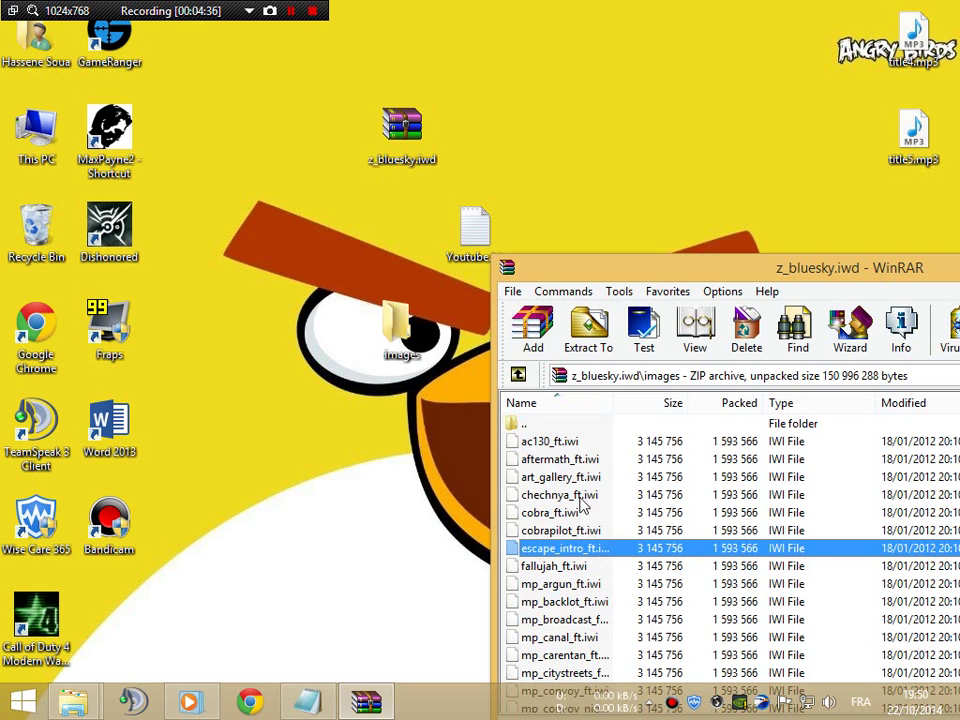
key(ctrl+a)
drag(583, 505, 425, 340)
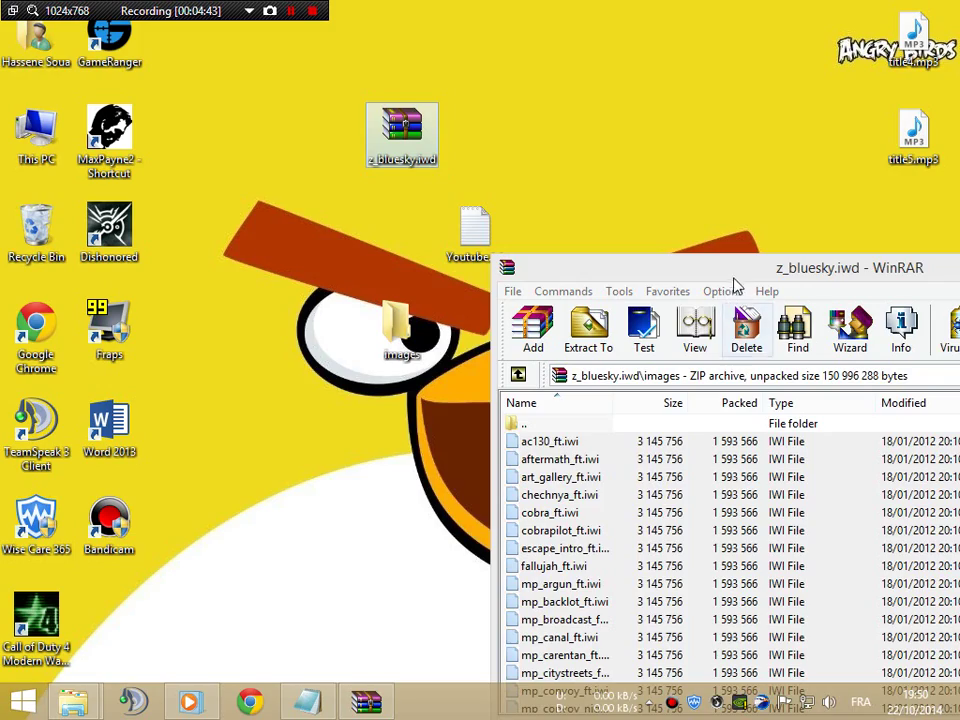
key(ctrl+a)
click(896, 315)
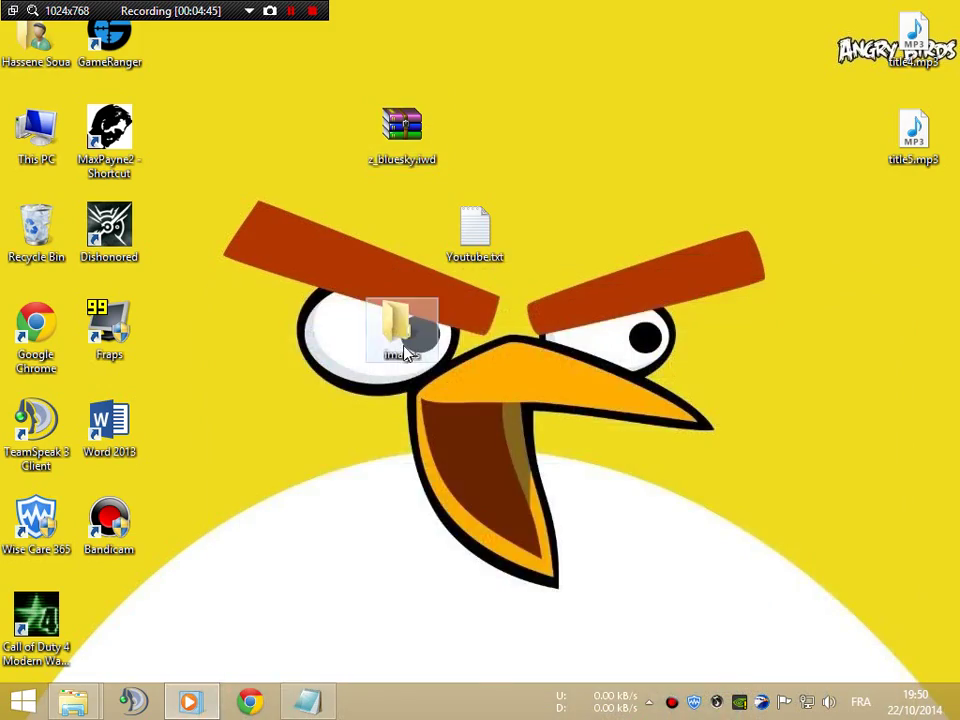
double_click(402, 330)
scroll(476, 405, down, 9)
scroll(540, 330, up, 6)
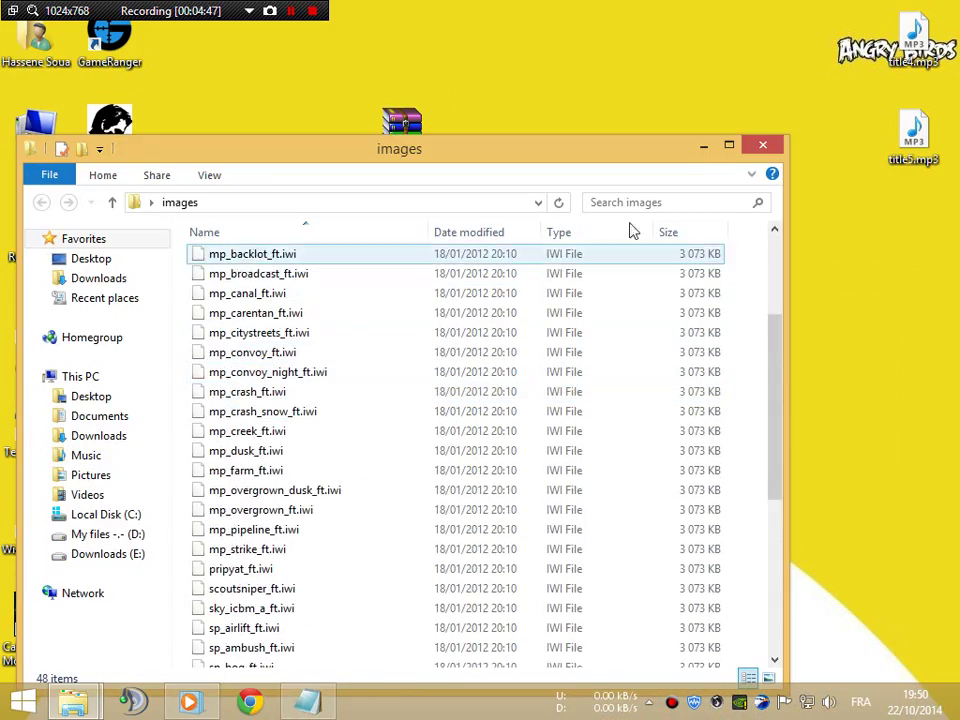
click(763, 147)
Return to the Youtube note in Notepad and replace its text with "when you finish adding your skins or textures".
click(306, 701)
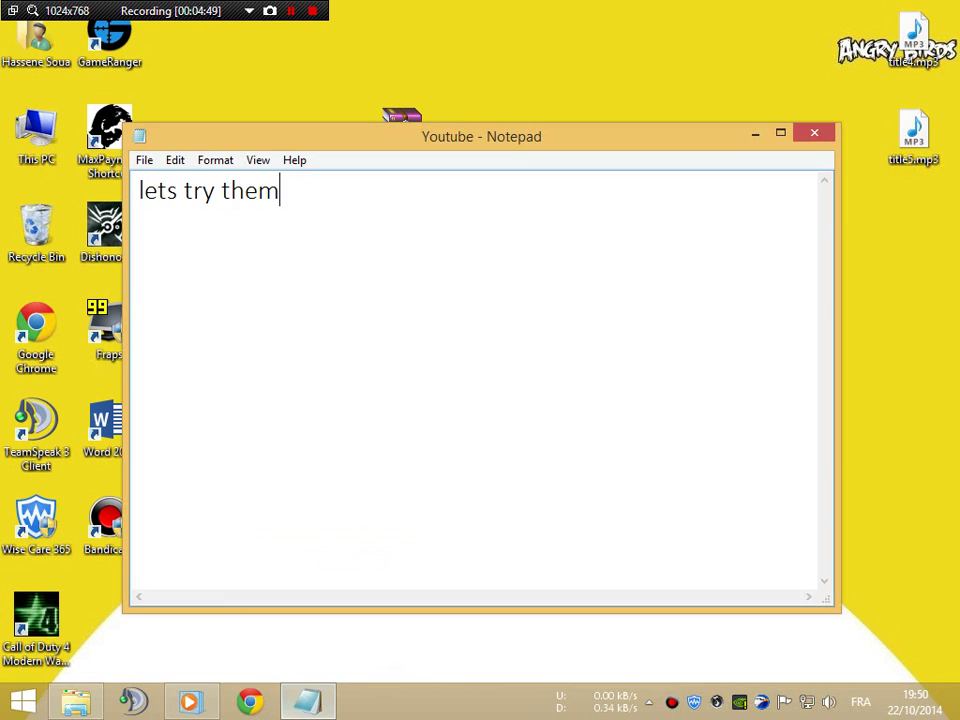
key(ctrl+a)
text(when y)
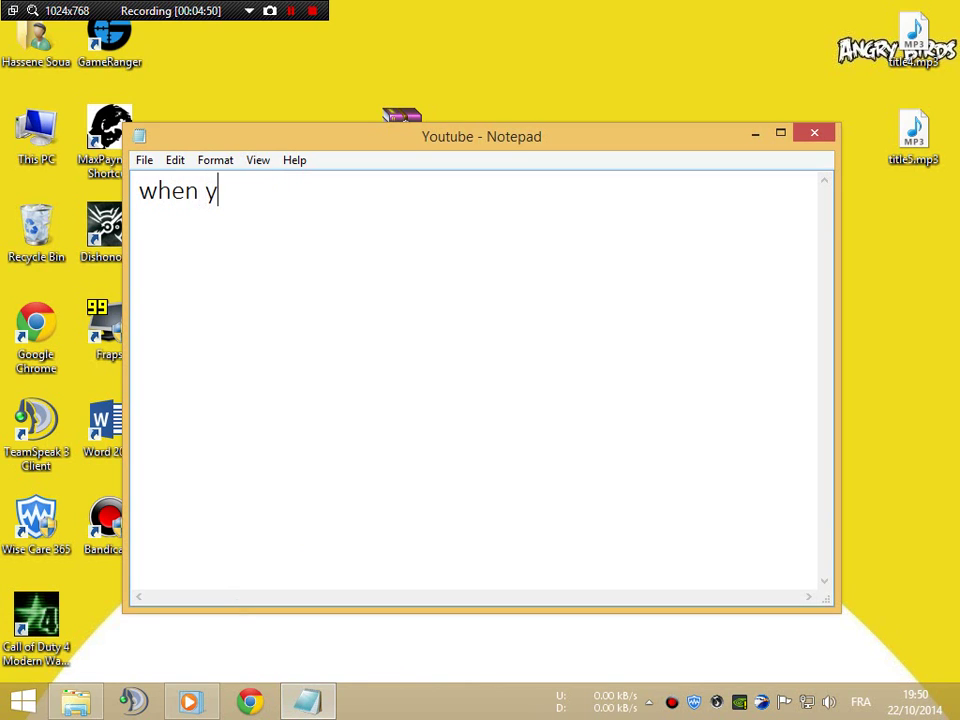
text(ou finish a)
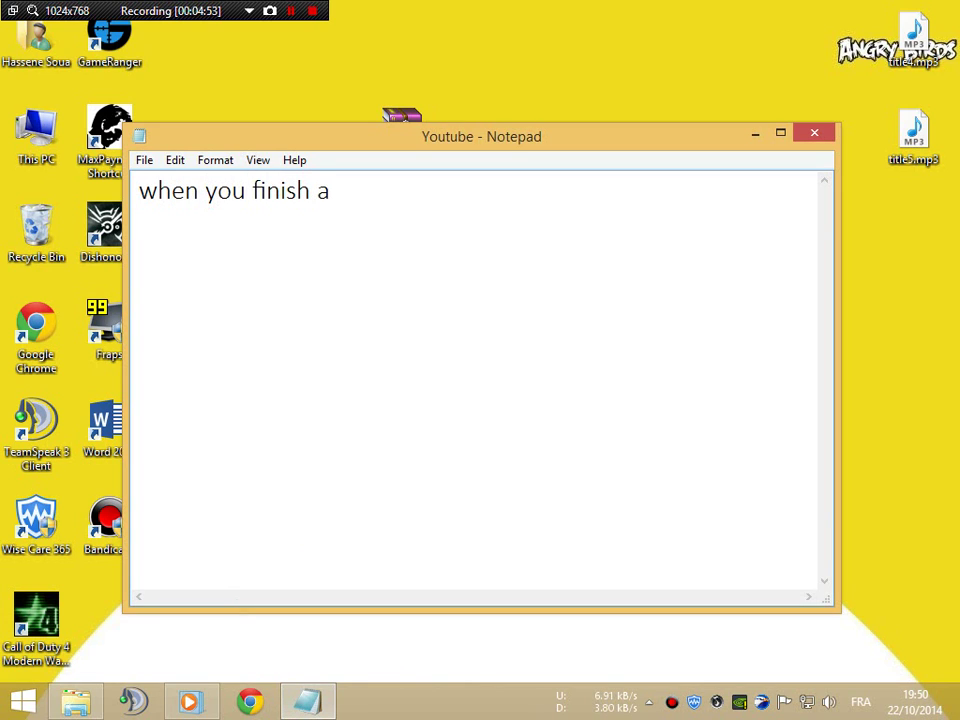
text(dding your )
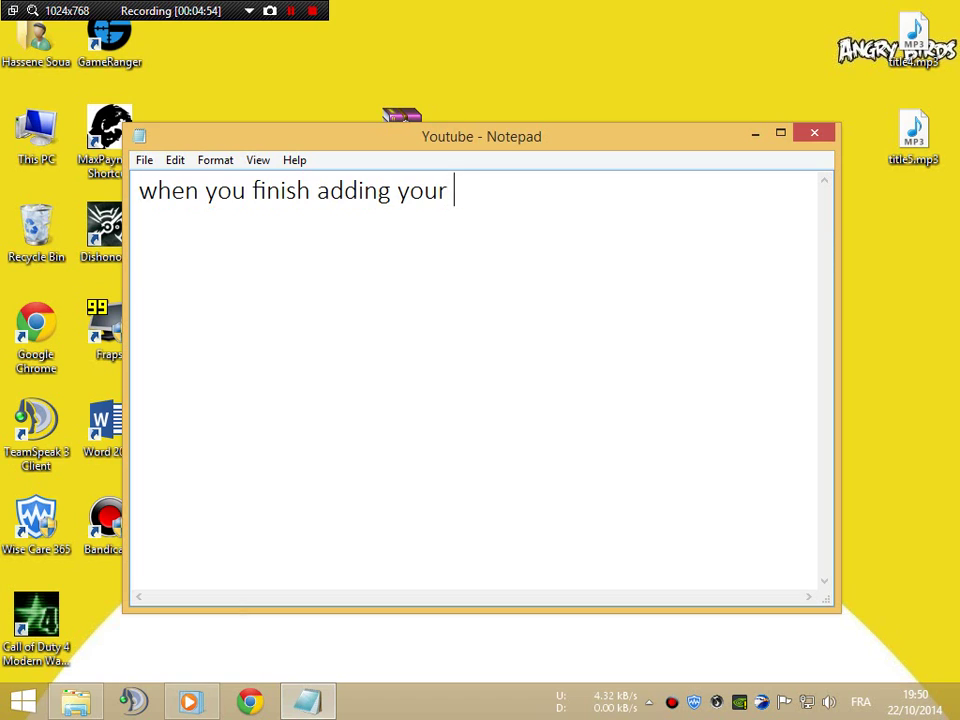
text(skins or t)
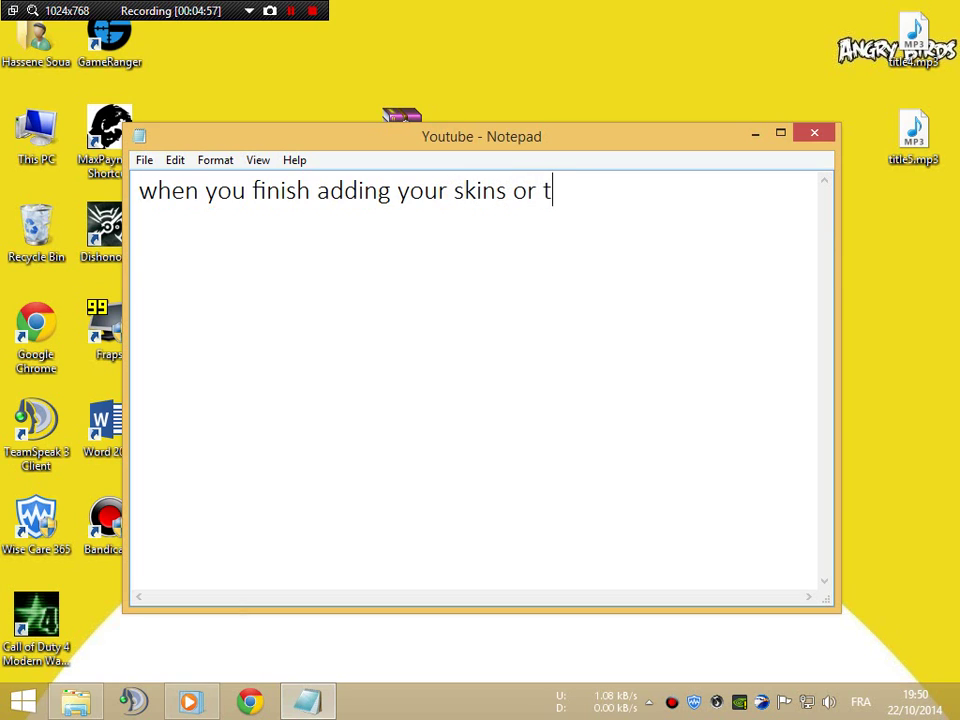
text(extures)
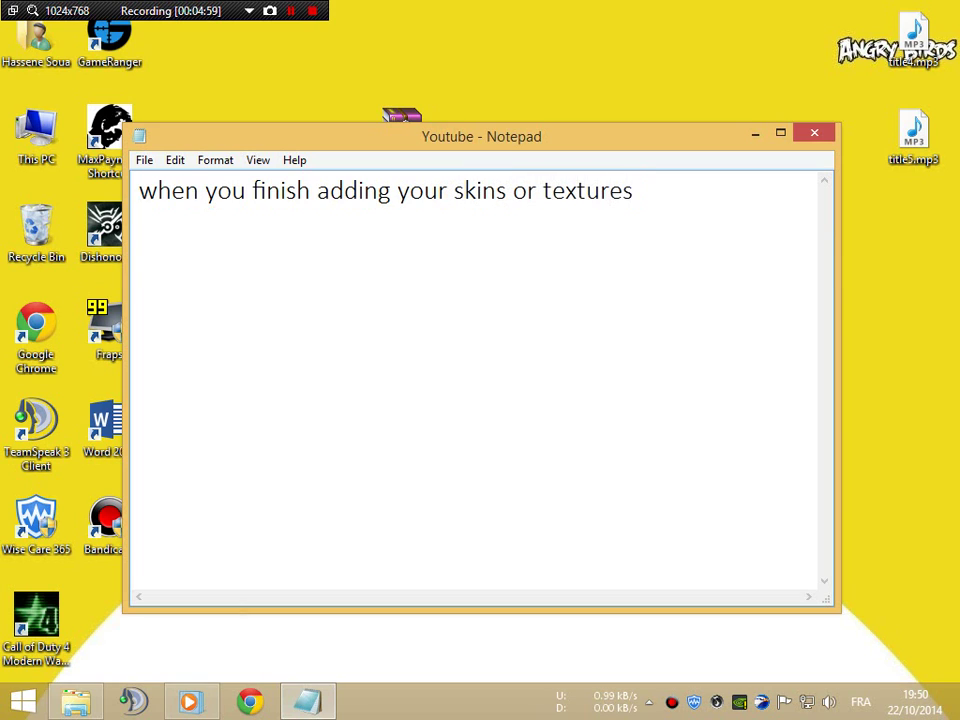
Replace the whole note with "make that folder a rar file".
key(ctrl+a)
text(make)
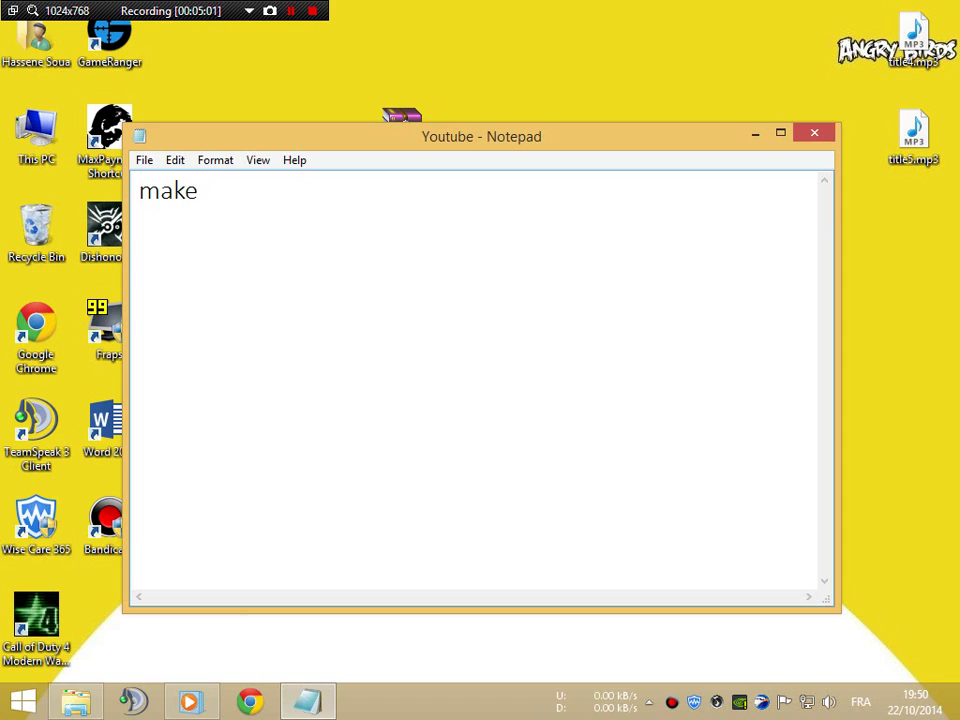
text( that)
text(fo)
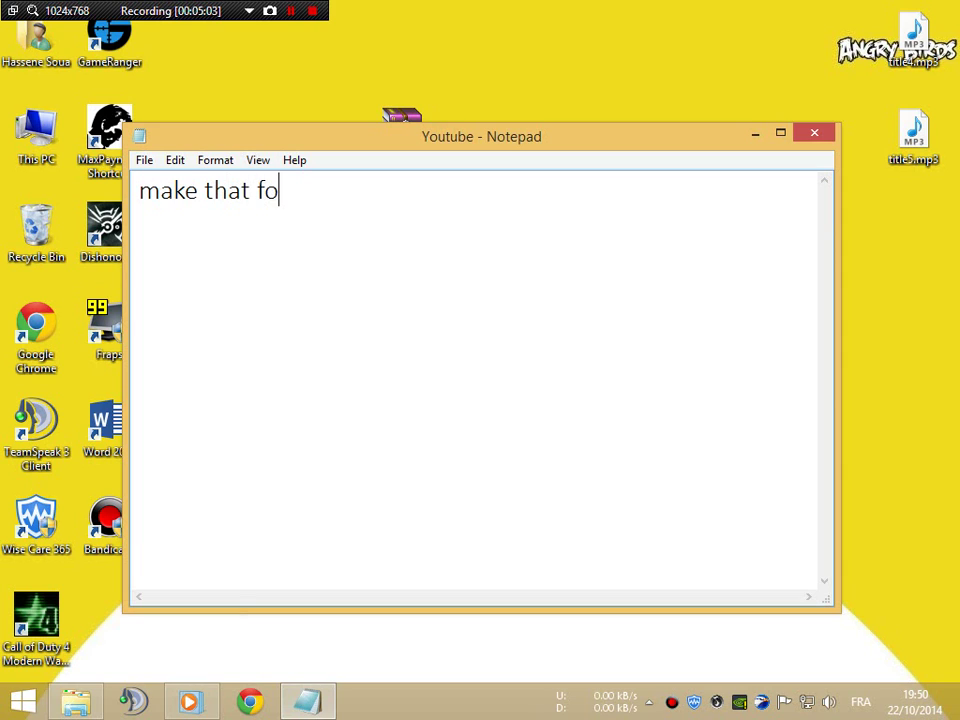
text(lder a ra)
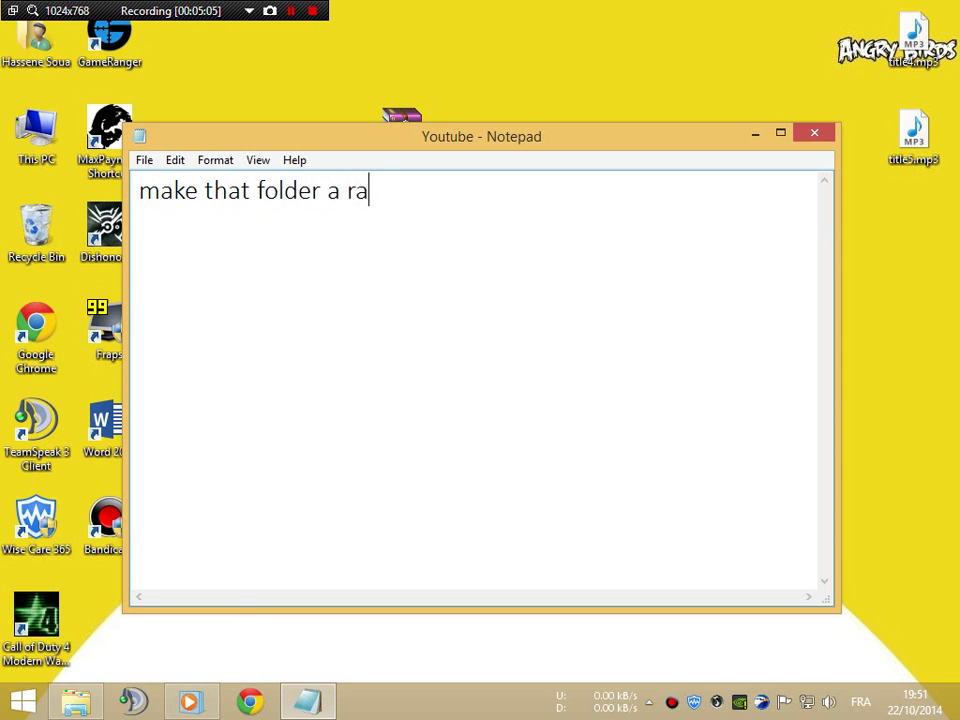
text(r file)
Replace the whole note with "call it localized_english_aw07" and minimize it.
key(ctrl+a)
text(call it localized_english_iw00)
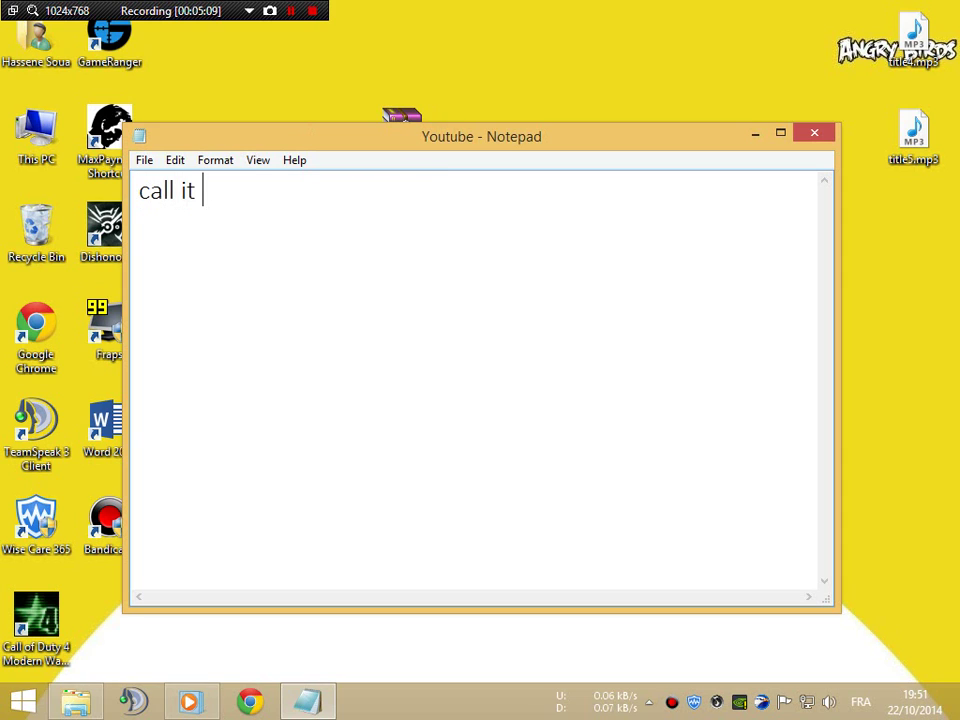
key(BackSpace)
key(BackSpace)
key(BackSpace)
text(aw07)
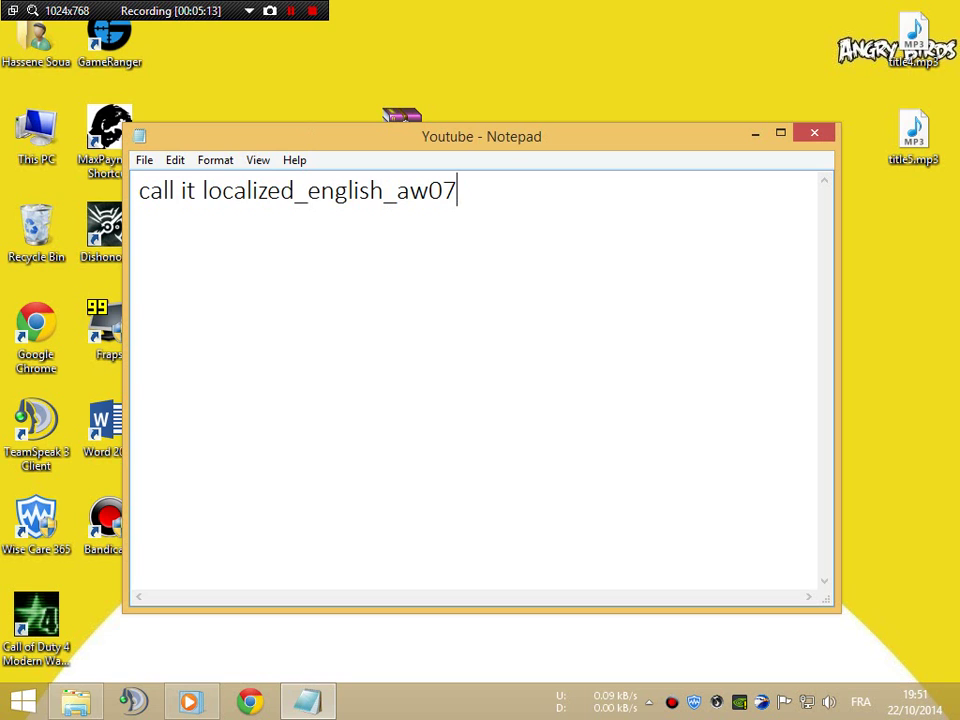
click(756, 138)
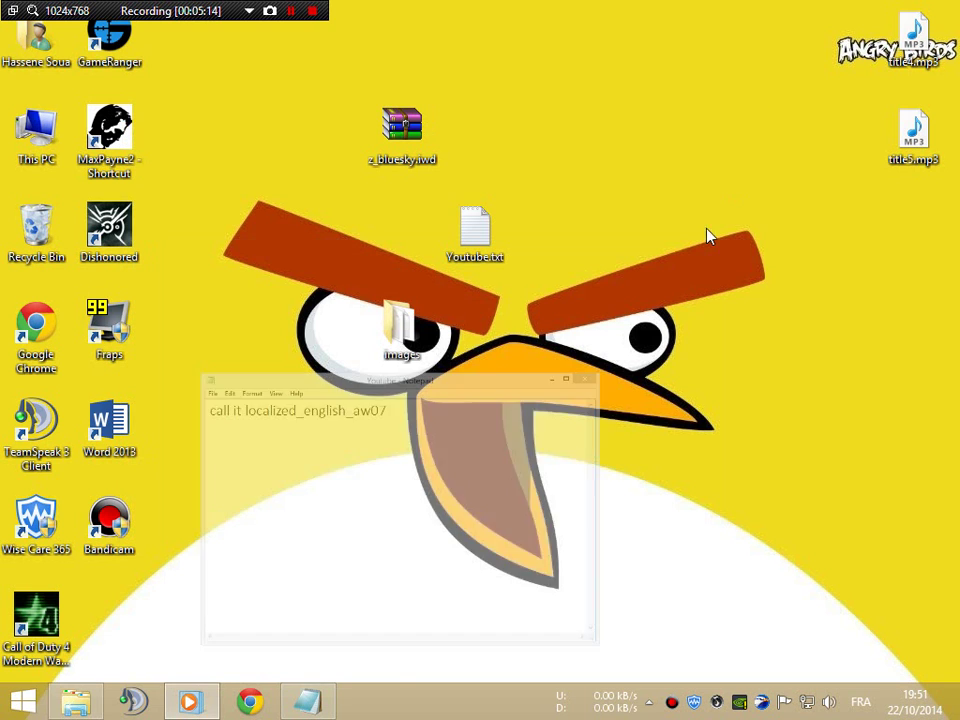
Compress the desktop images folder into a RAR archive named localized_english_aw07 and place the archive just below the folder.
right_click(399, 296)
click(500, 437)
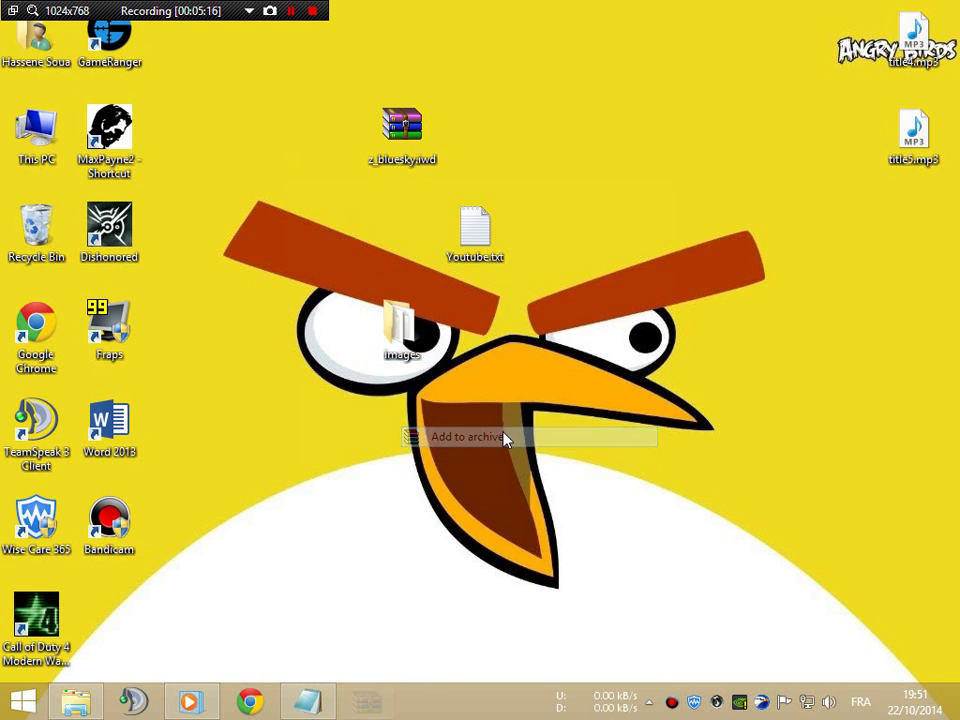
text(localized_english_iw00)
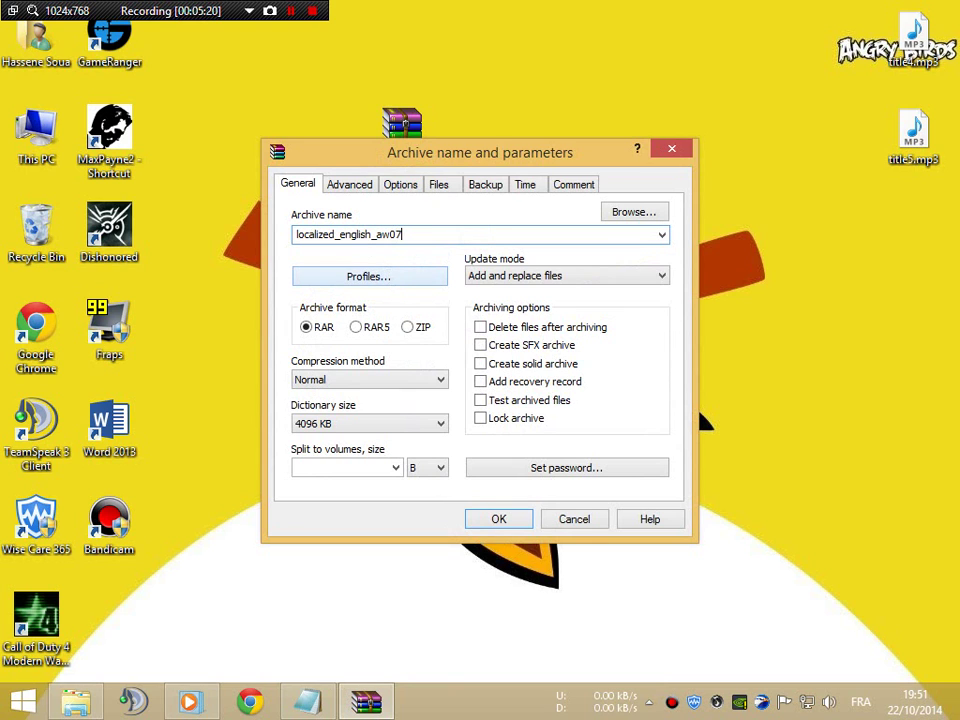
click(494, 522)
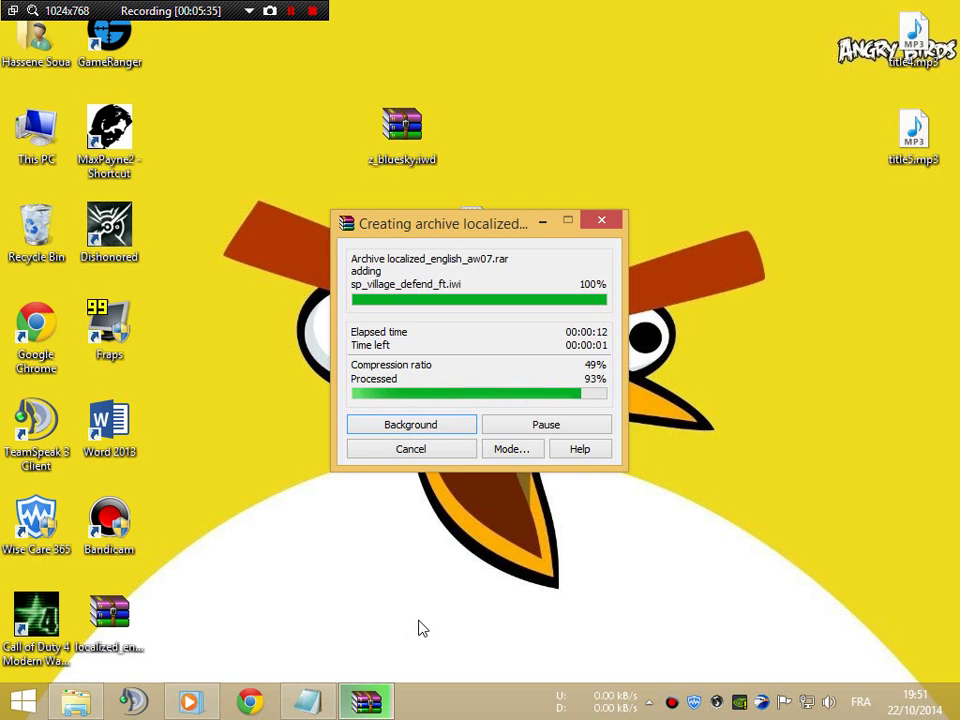
drag(145, 640, 350, 445)
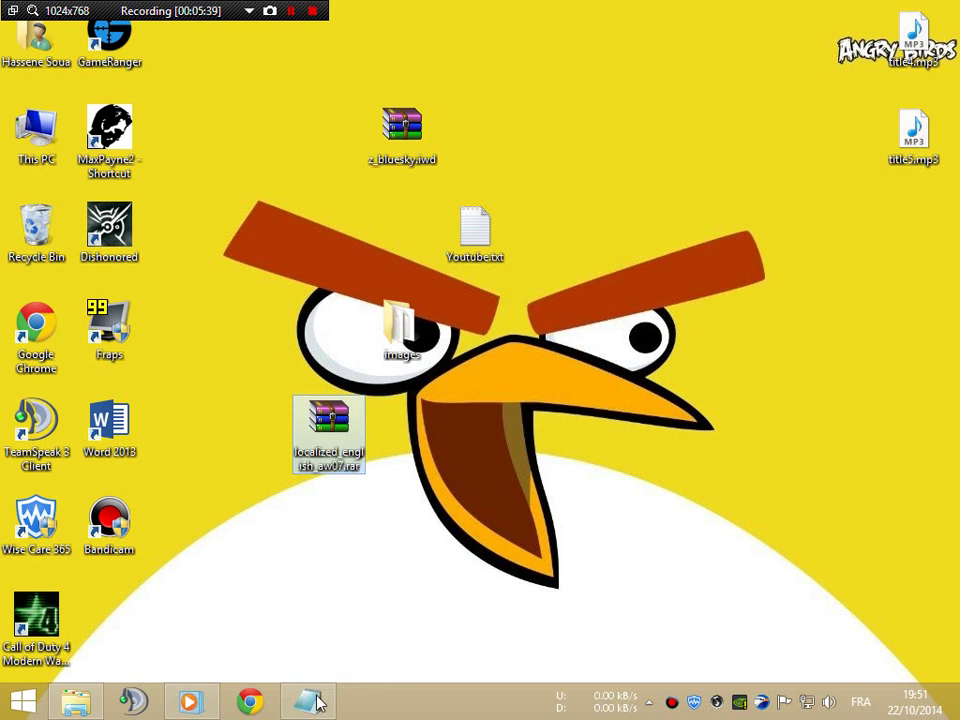
Return to the Youtube note and replace its text with "before you copy it to ur main folder change the file type from rar to iwd".
key(alt+Tab)
key(ctrl+a)
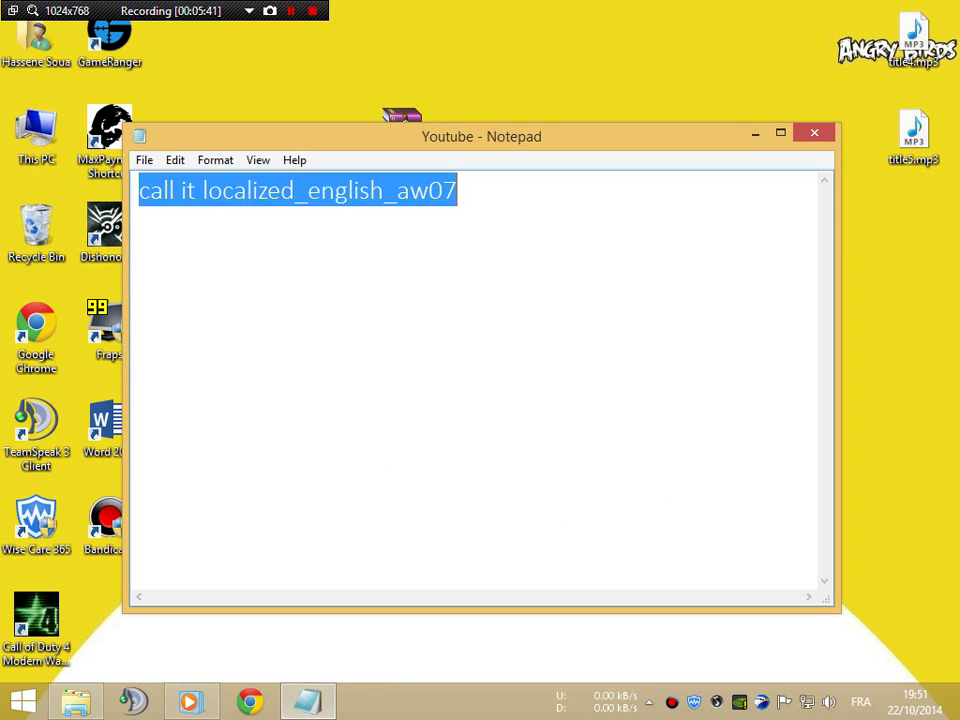
text(before you)
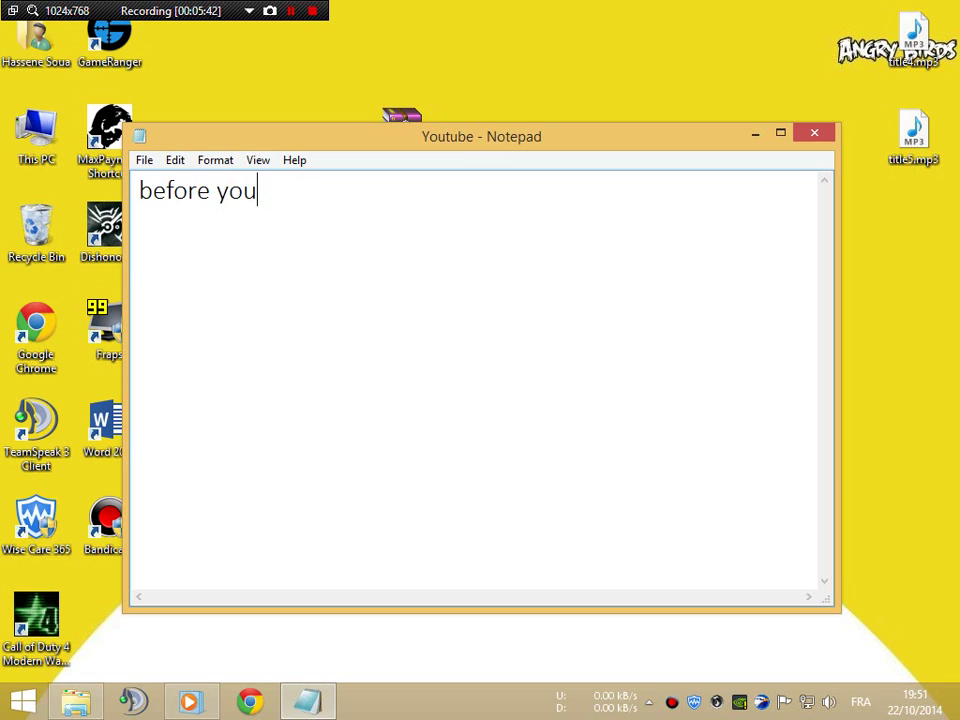
text( copy it ur)
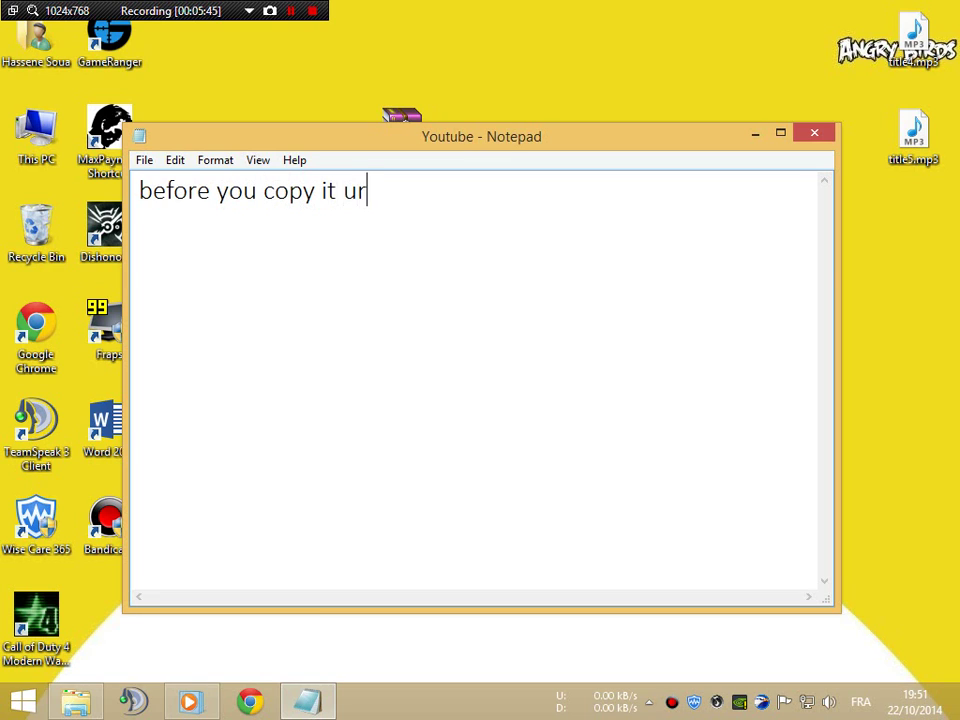
key(BackSpace)
key(BackSpace)
text(to ur m)
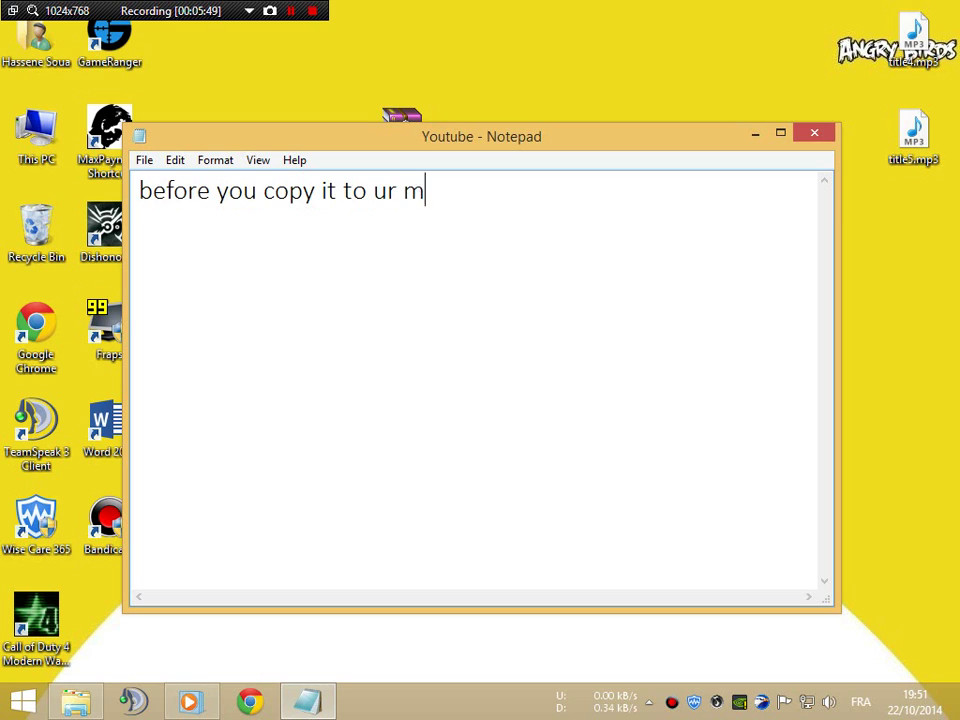
text(ain folder )
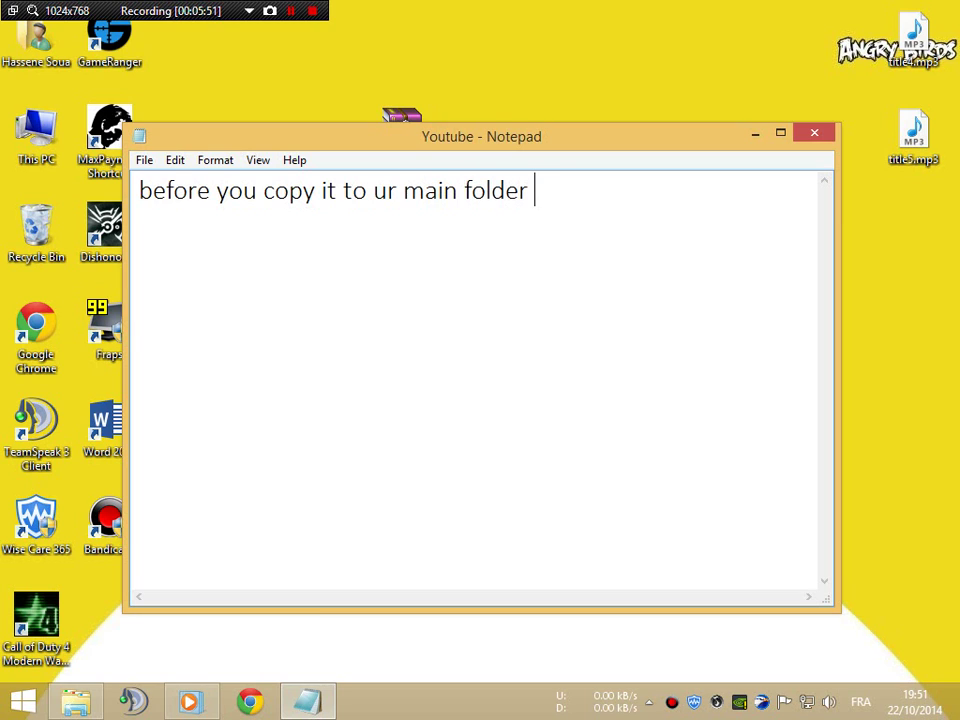
text(change t)
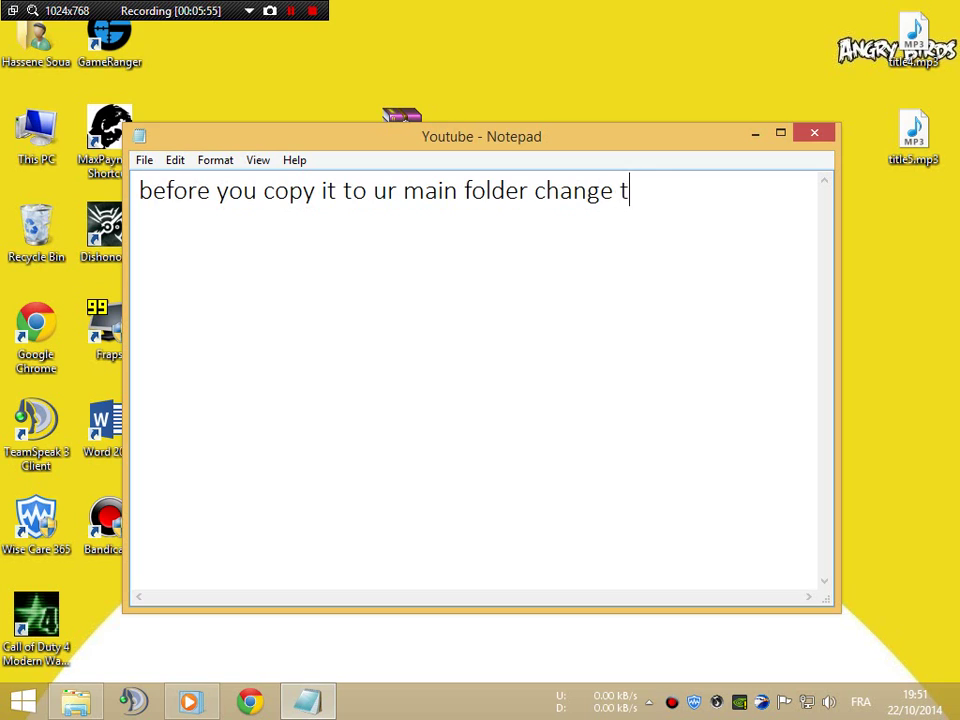
text(he file type)
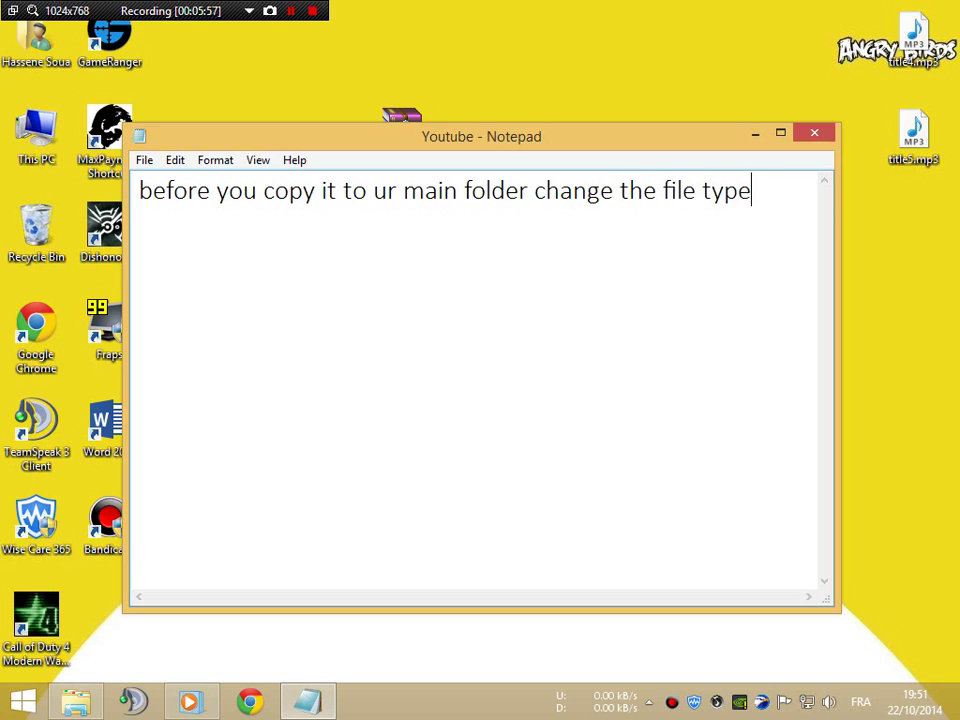
text( for)
text(rom)
key(Return)
text(rar to)
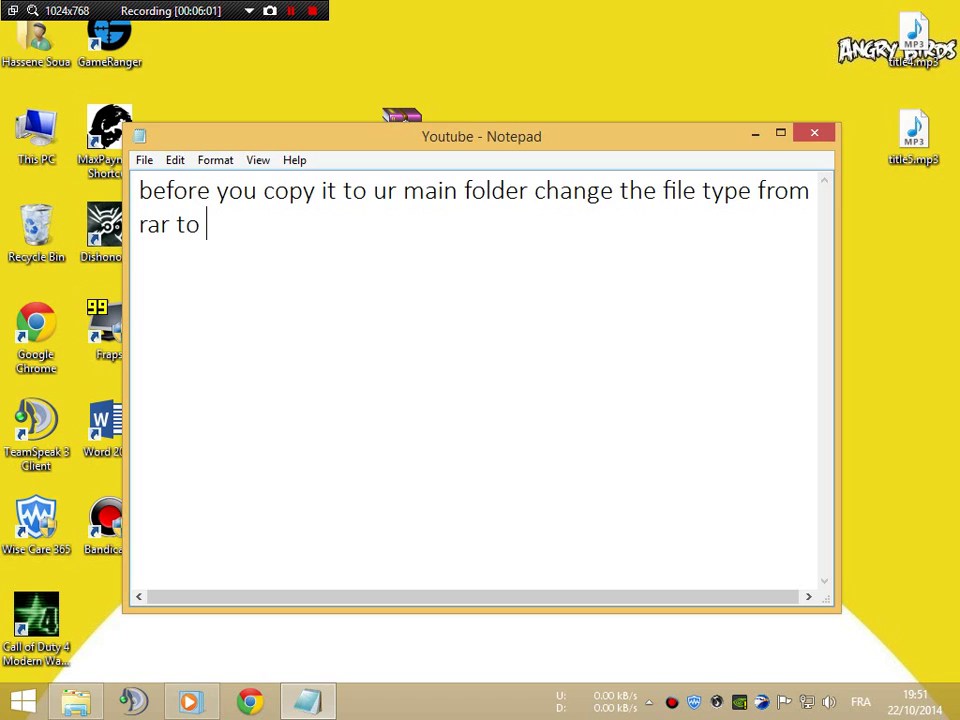
text( iwd)
Replace the whole note with "and you are all done :))".
key(ctrl+a)
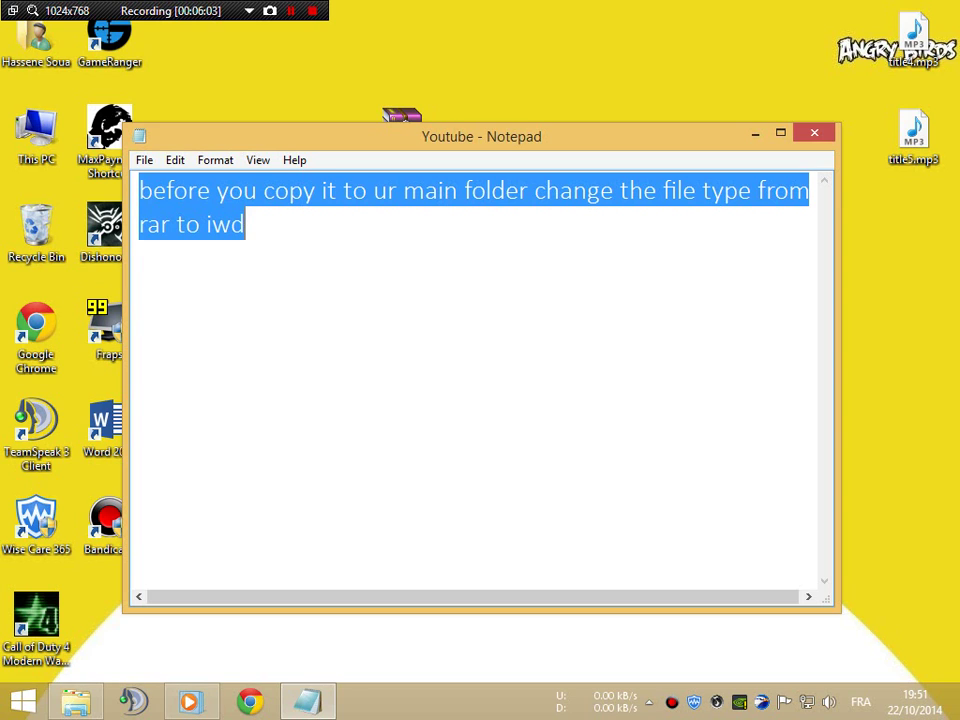
text(and you a)
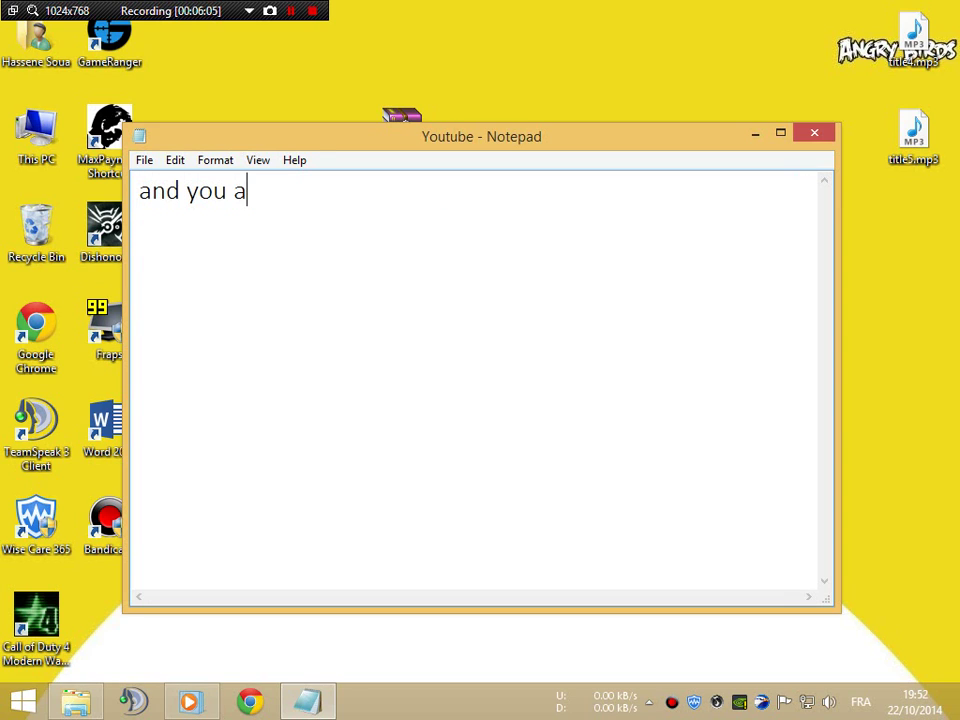
text(re all sone)
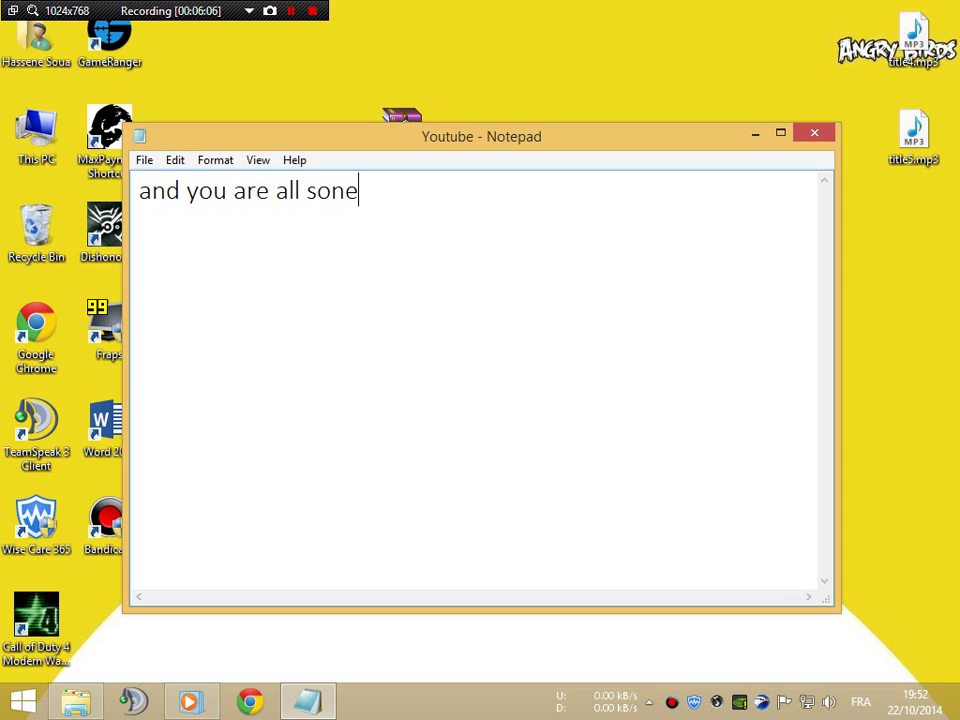
key(BackSpace)
key(BackSpace)
key(BackSpace)
key(BackSpace)
text(done :)))
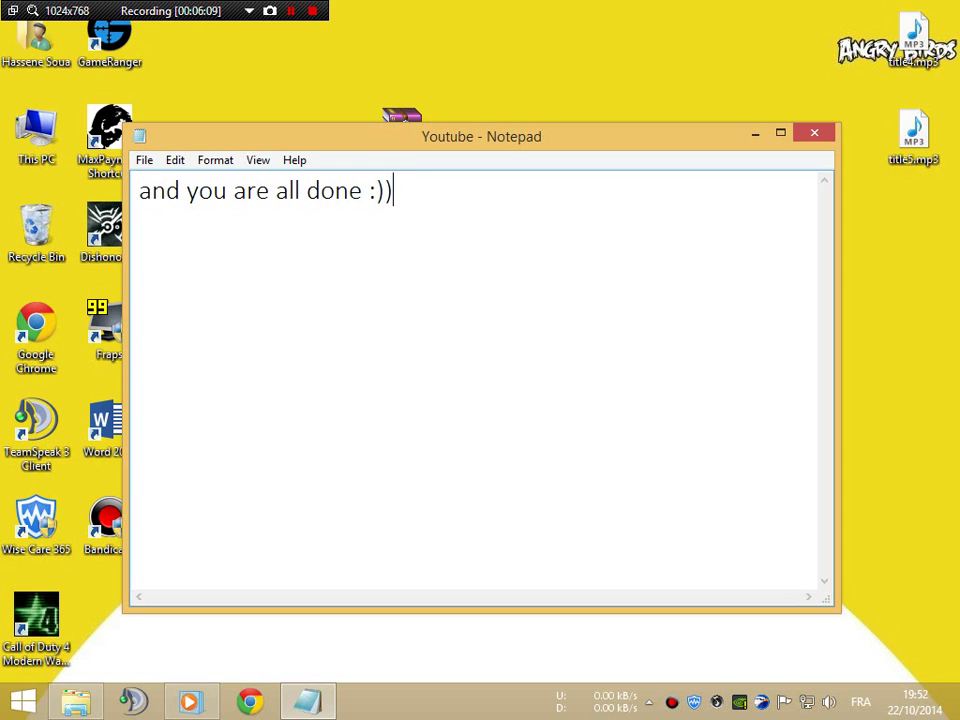
Replace the whole note with "you won't get banned or anything".
key(ctrl+a)
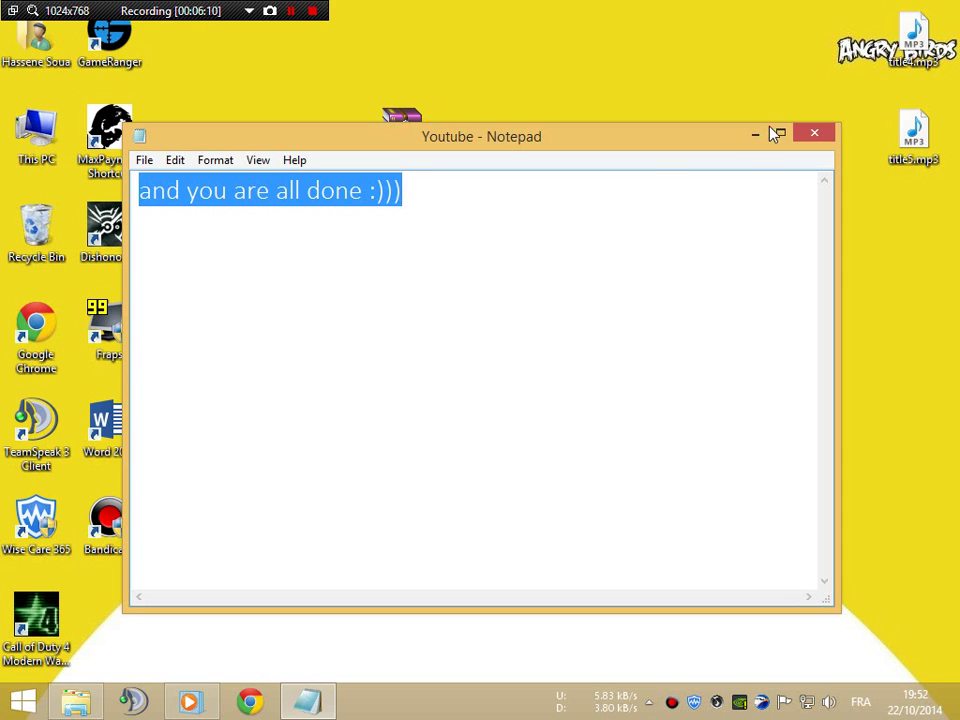
text(you w)
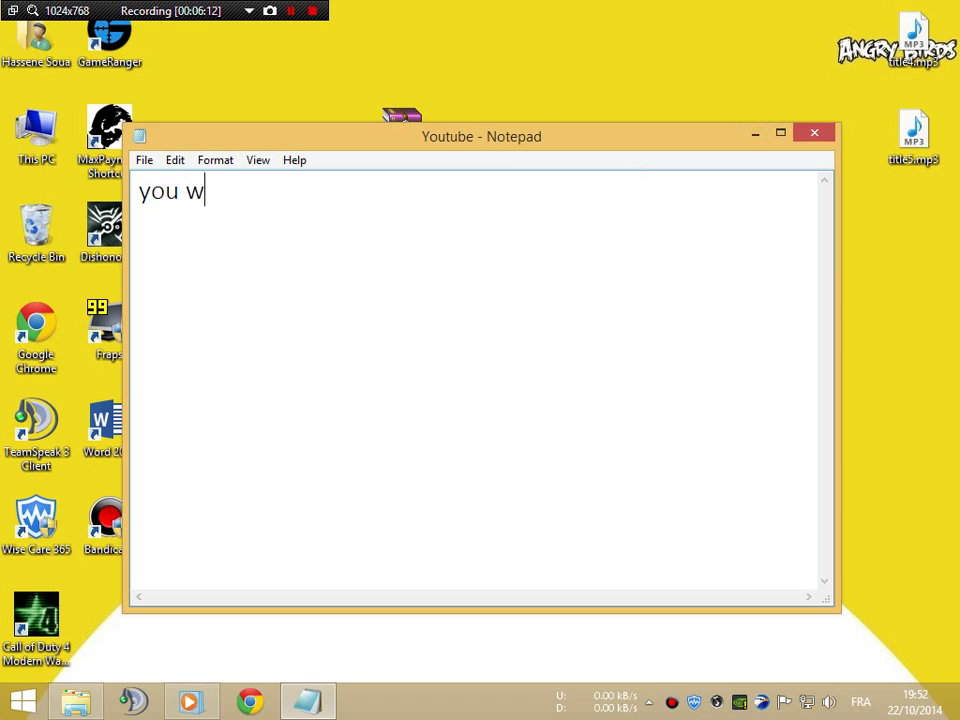
text(on't get ban)
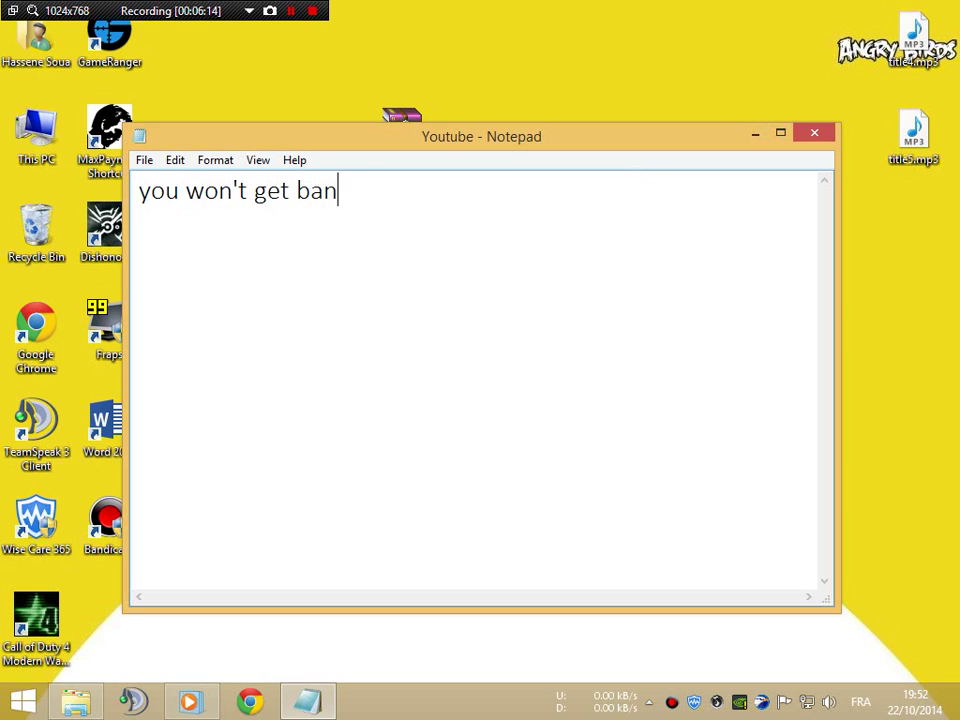
text(ned or anything)
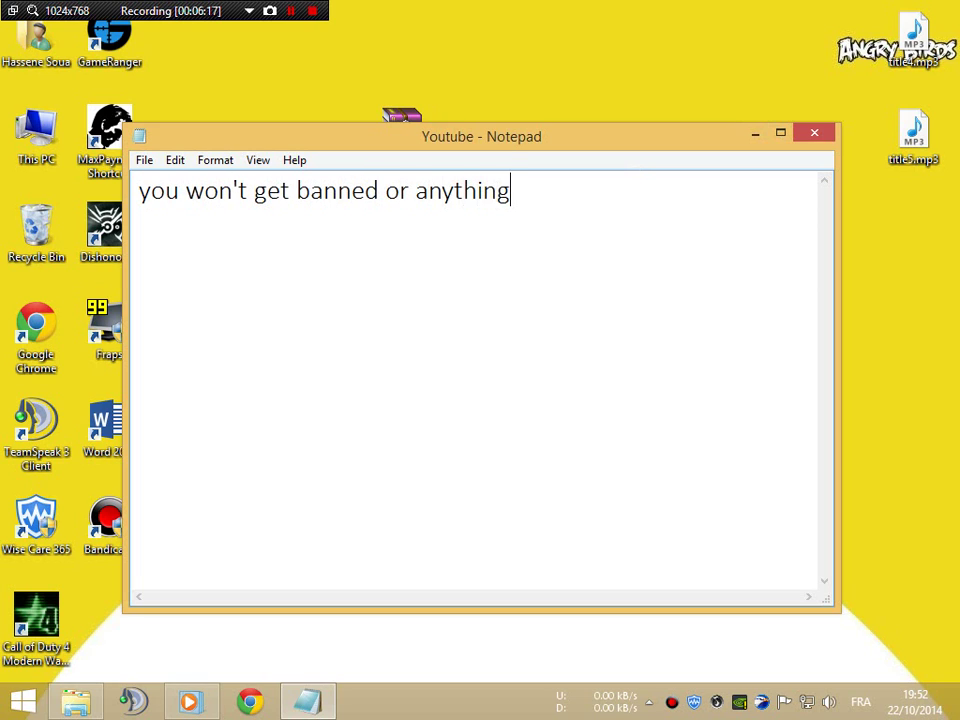
Replace the whole note with "your skins are legal now" and minimize it.
key(ctrl+a)
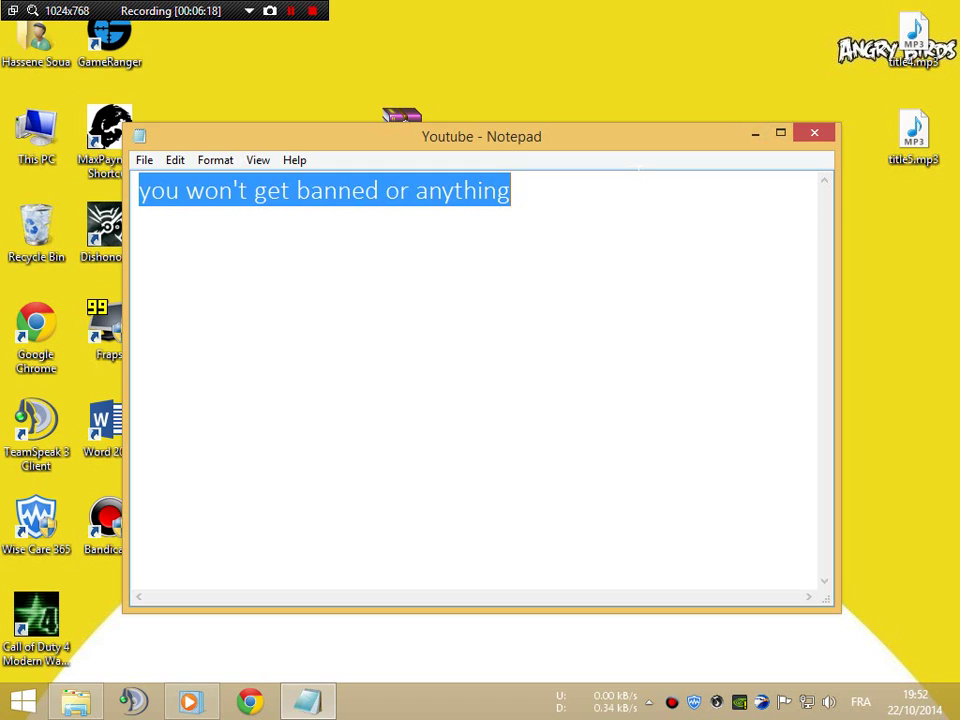
text(your skins )
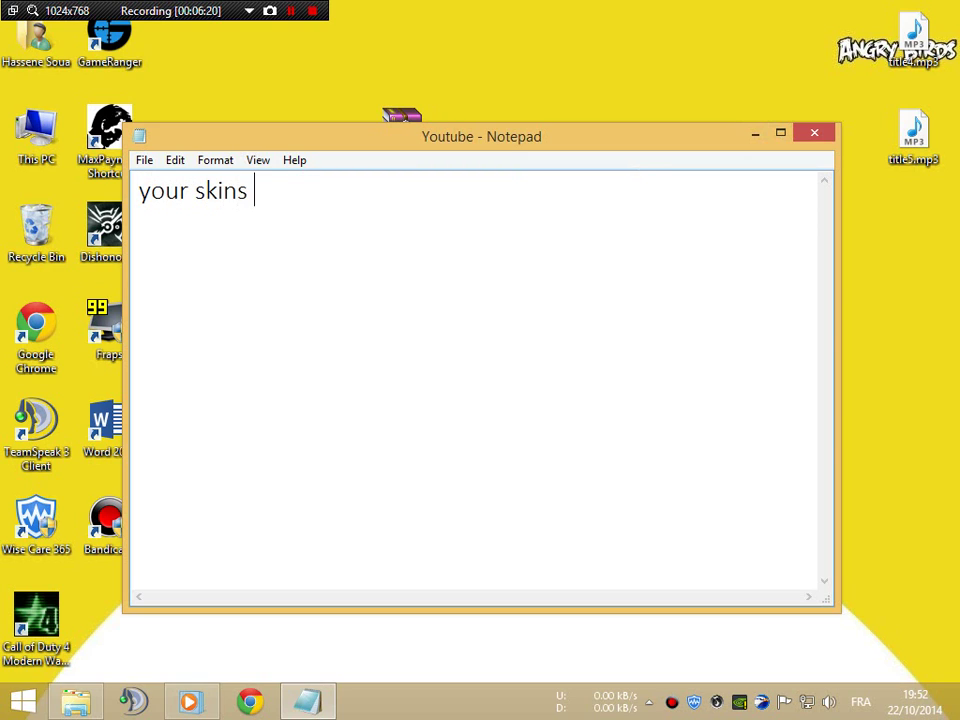
text(are legal)
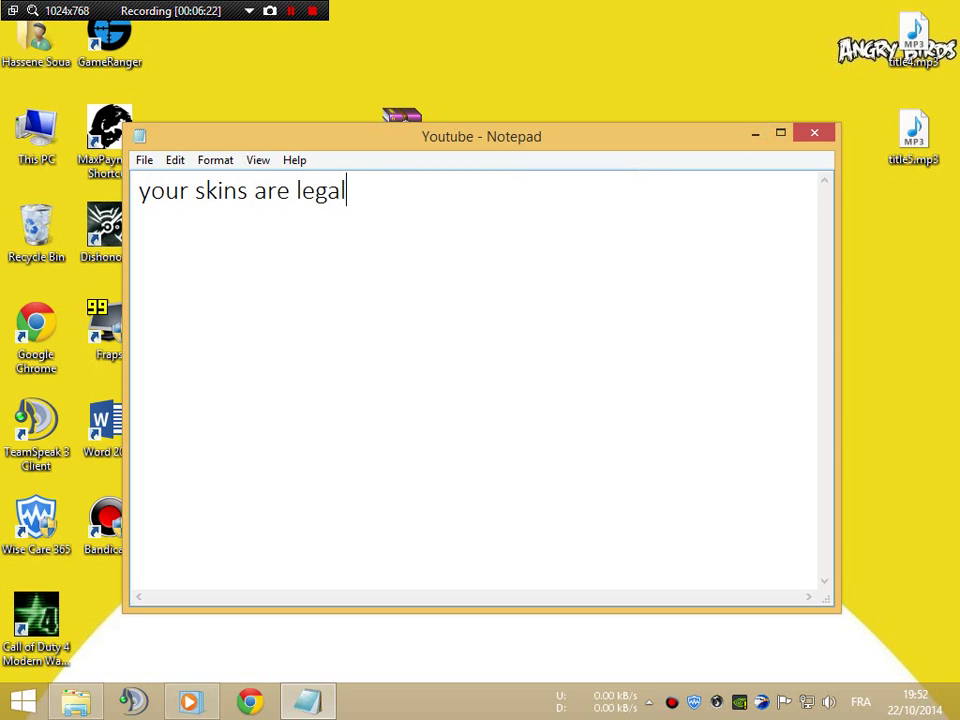
text( now)
click(745, 133)
Change the extension of the desktop archive localized_english_aw07 from rar to iwd, accepting the extension change.
click(347, 444)
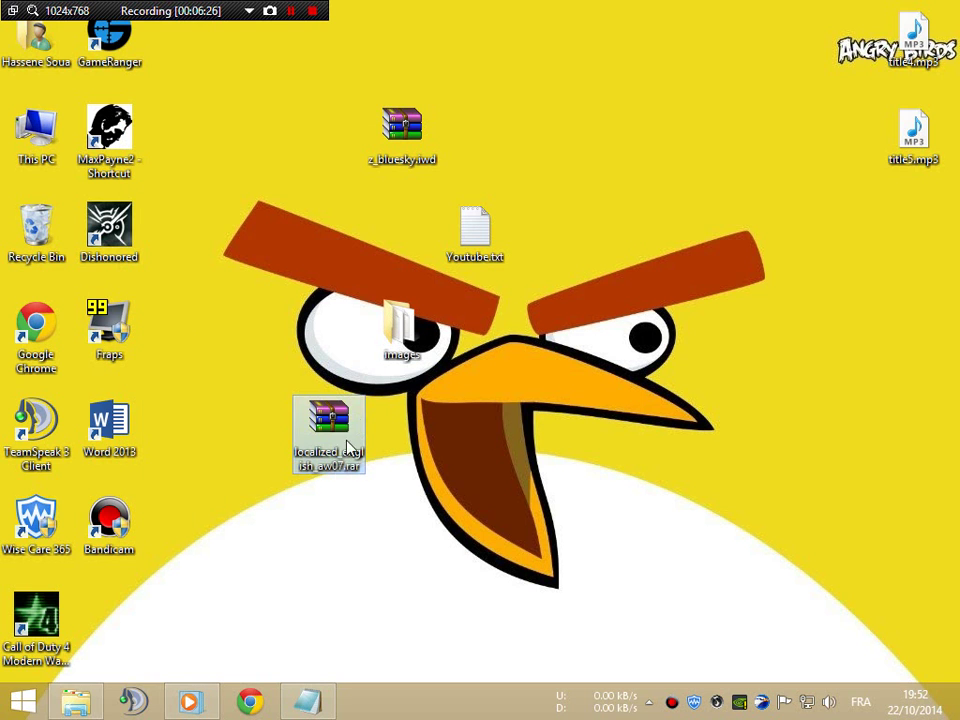
key(F2)
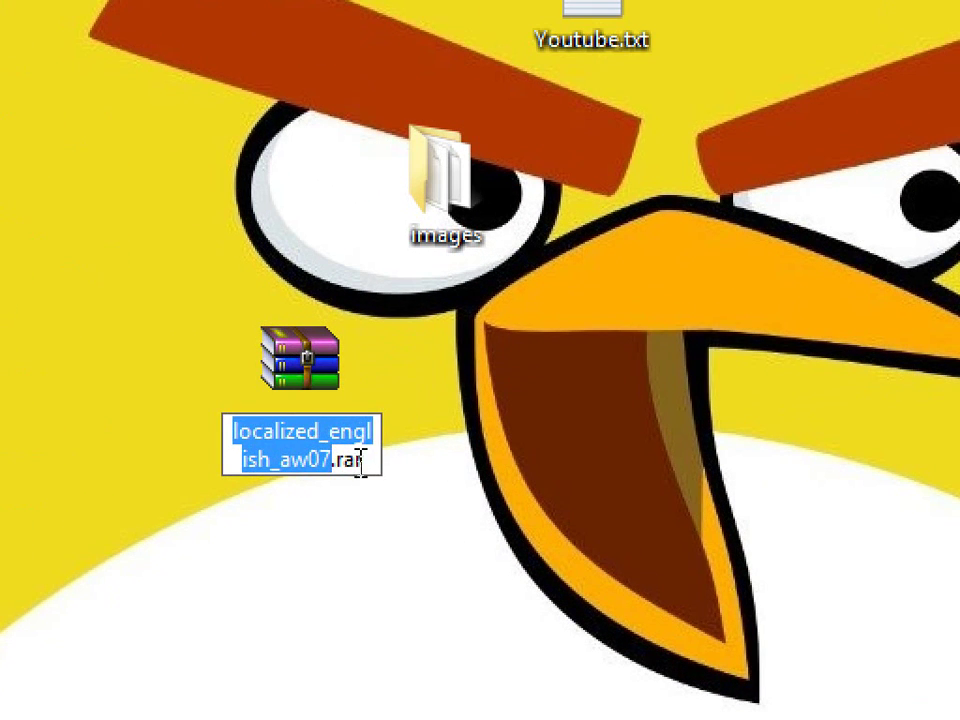
click(370, 461)
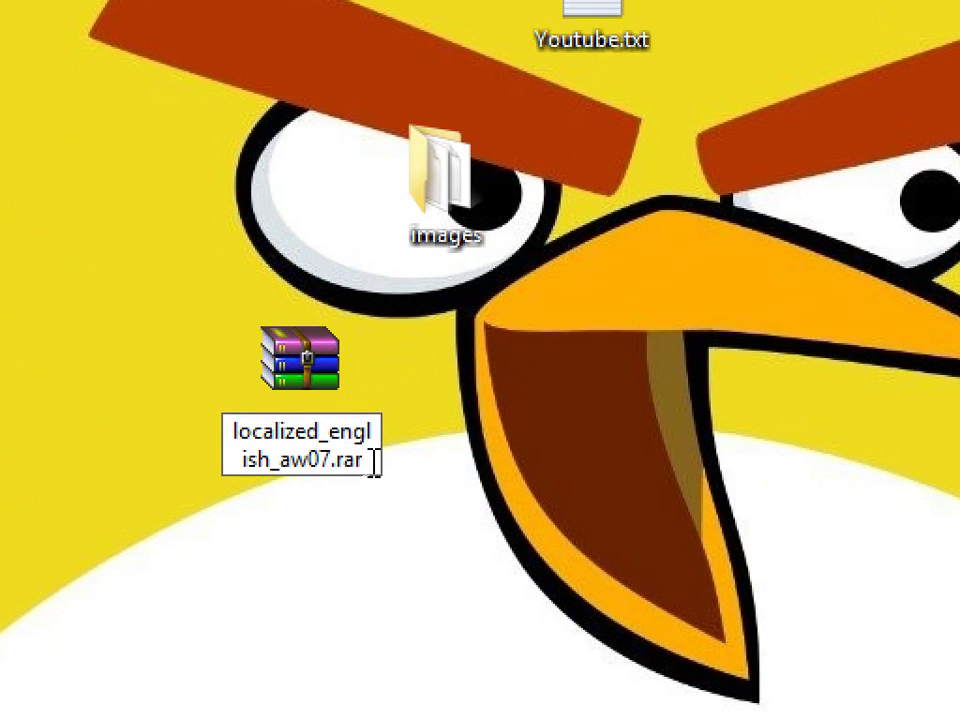
key(BackSpace)
key(BackSpace)
key(BackSpace)
text(i)
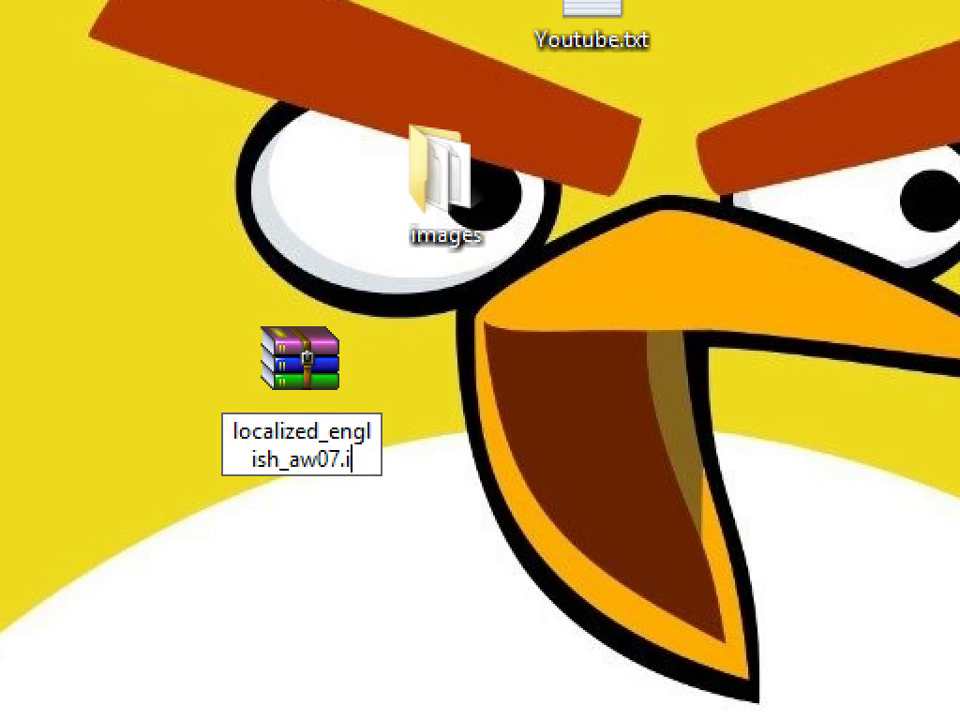
text(wd)
key(Return)
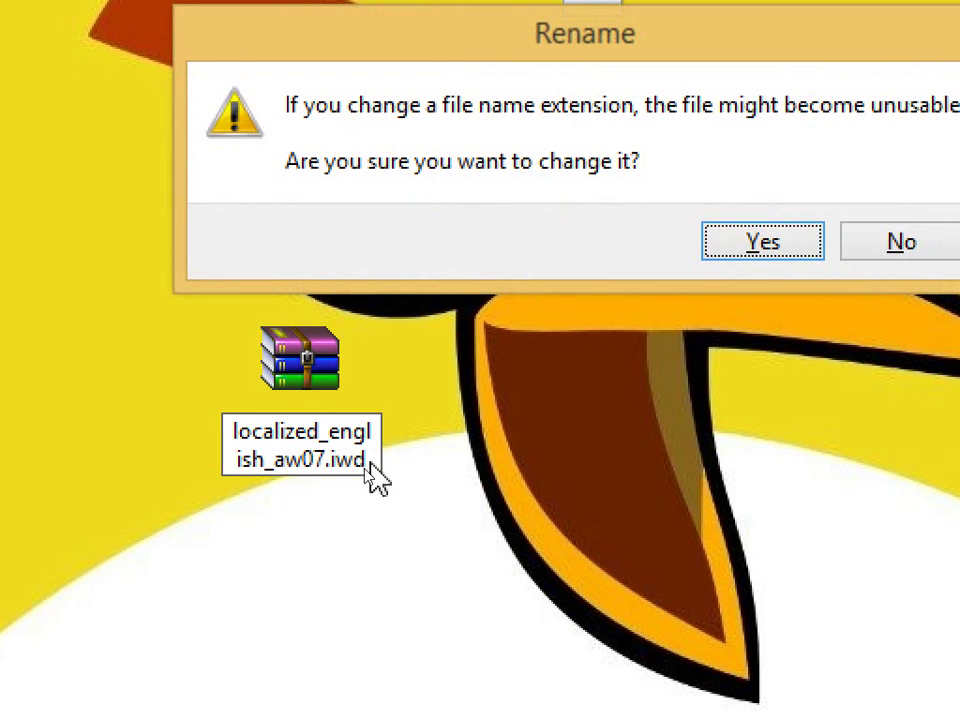
click(790, 242)
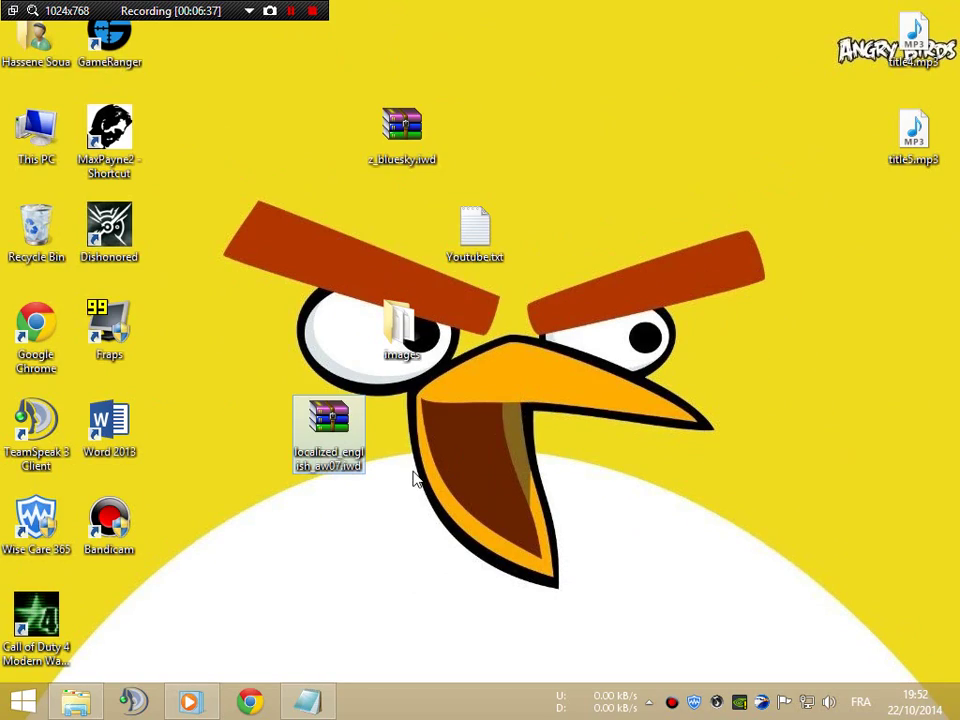
Copy localized_english_aw07.iwd from the desktop into the main folder of the Call of Duty 4 Modern Warfare installation.
right_click(261, 411)
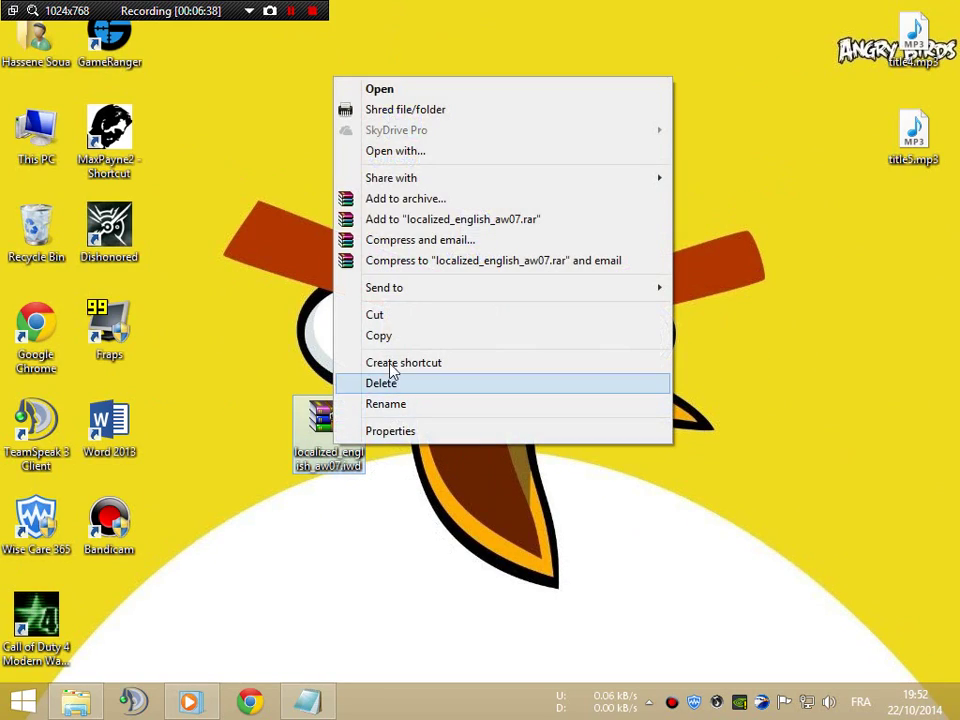
click(378, 335)
right_click(41, 628)
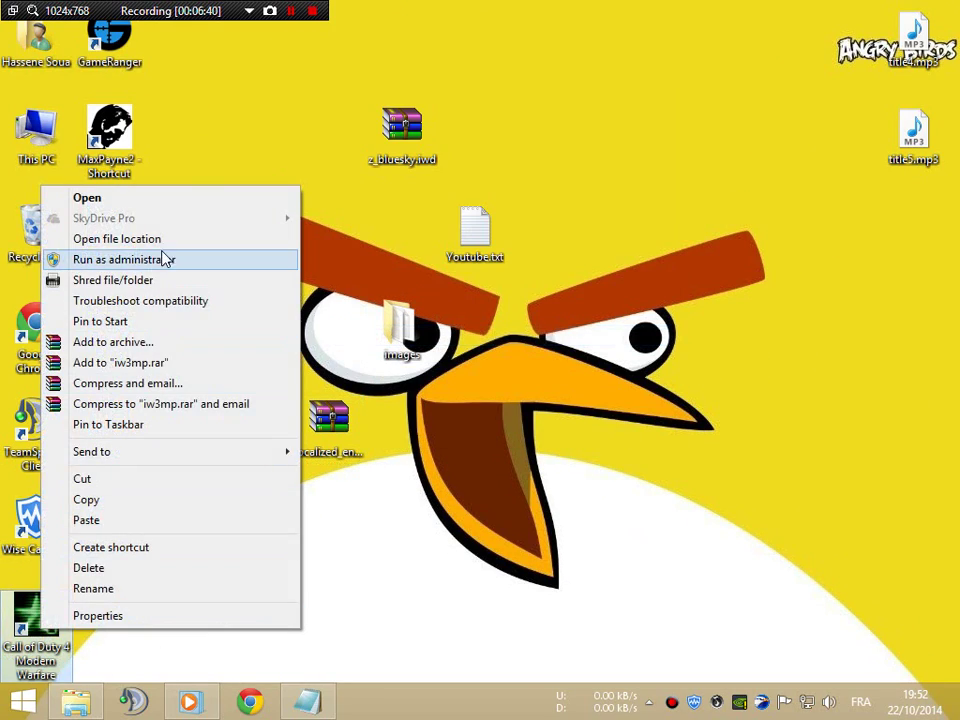
click(150, 239)
click(295, 285)
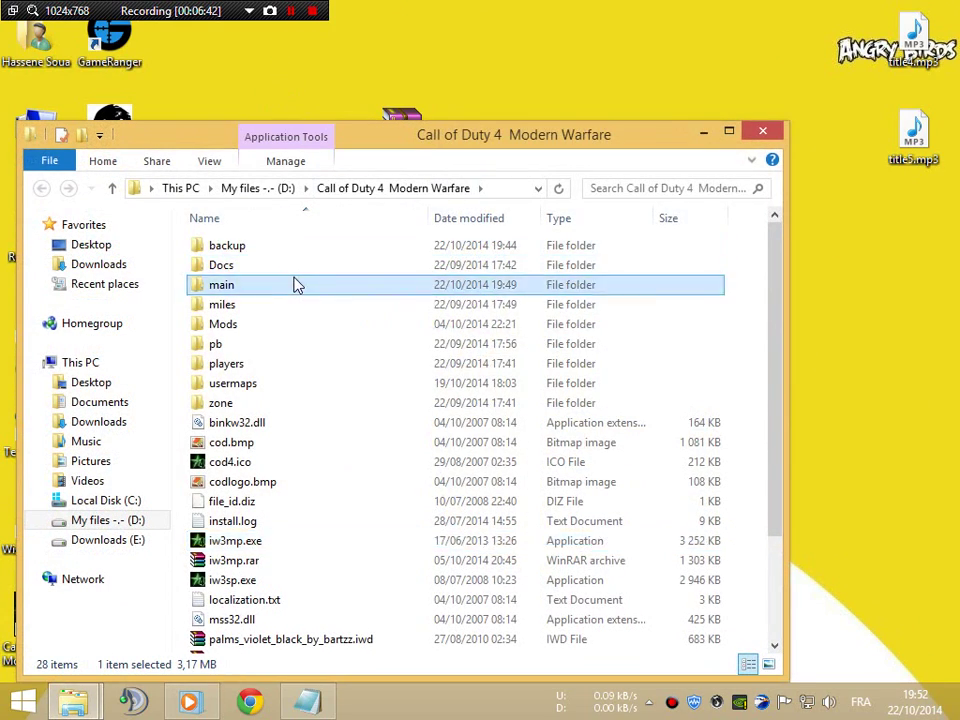
double_click(295, 285)
scroll(300, 310, down, 3)
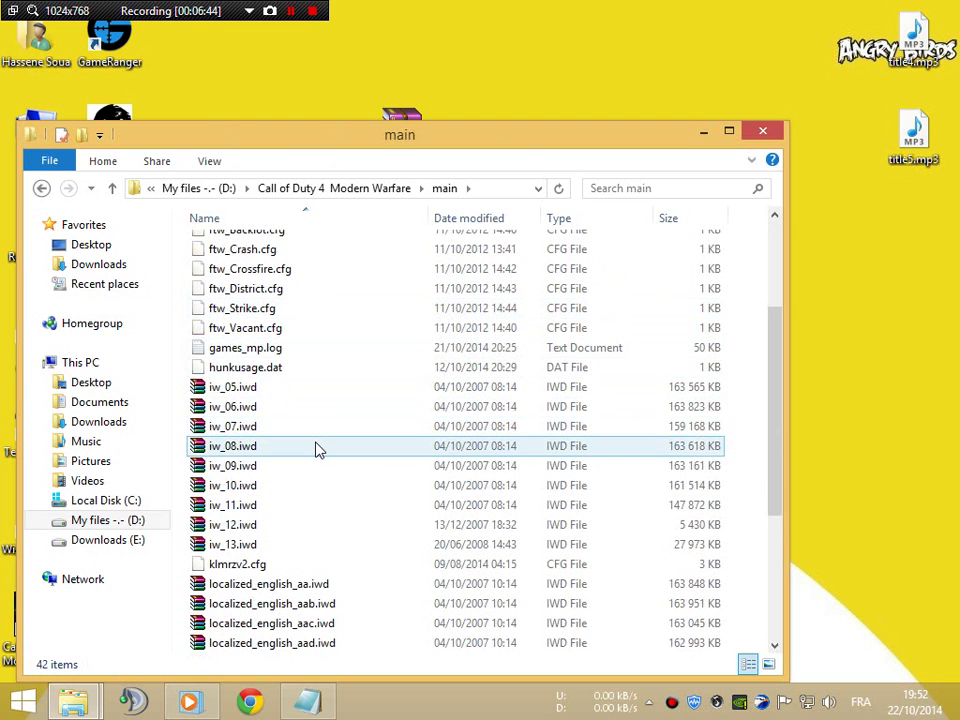
key(ctrl+v)
scroll(321, 580, down, 2)
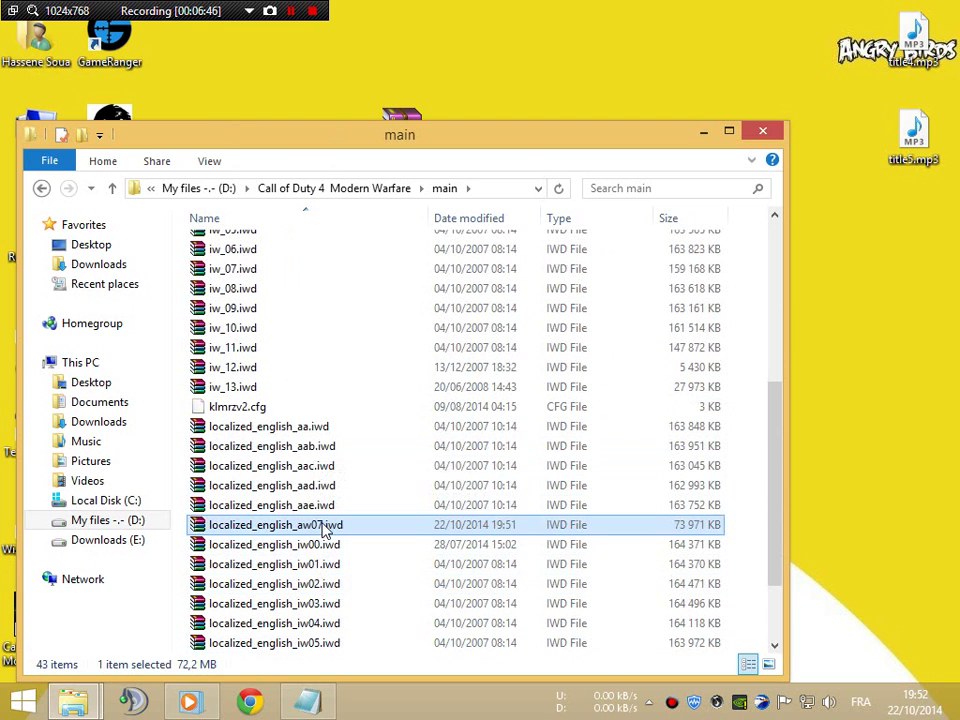
click(320, 643)
Return to the Youtube note and replace its text with "thanks for watching".
click(310, 698)
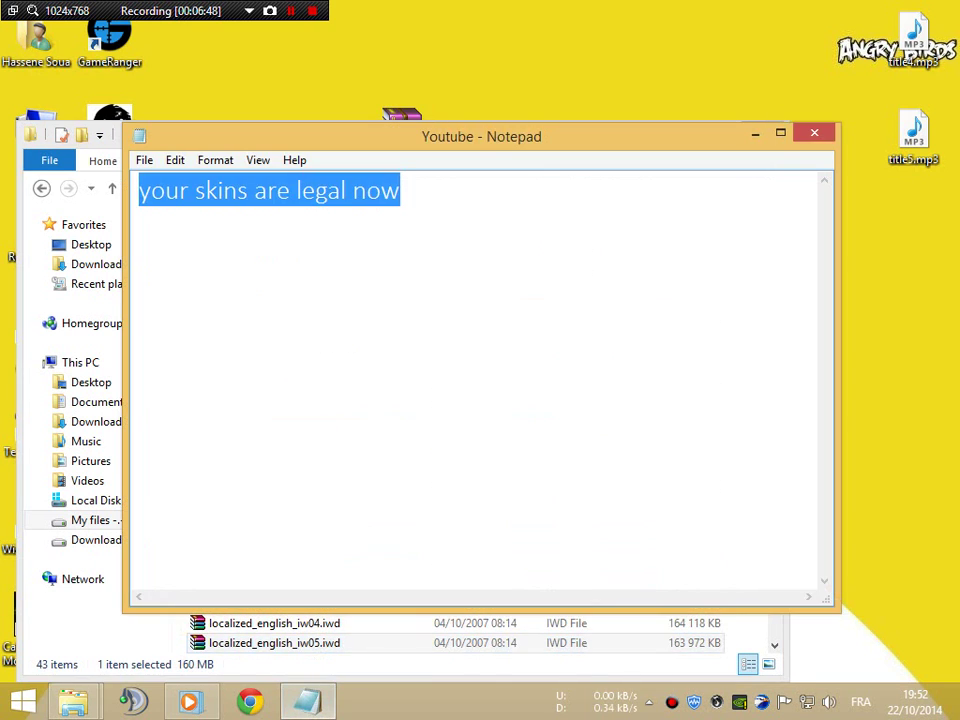
text(thanks for wat)
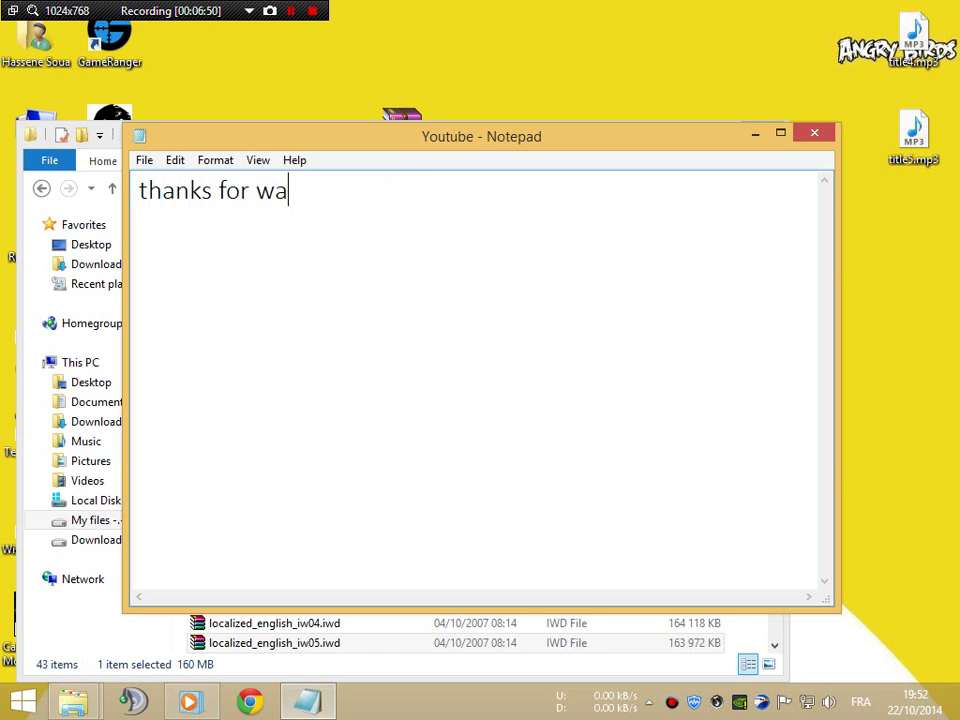
text(ching)
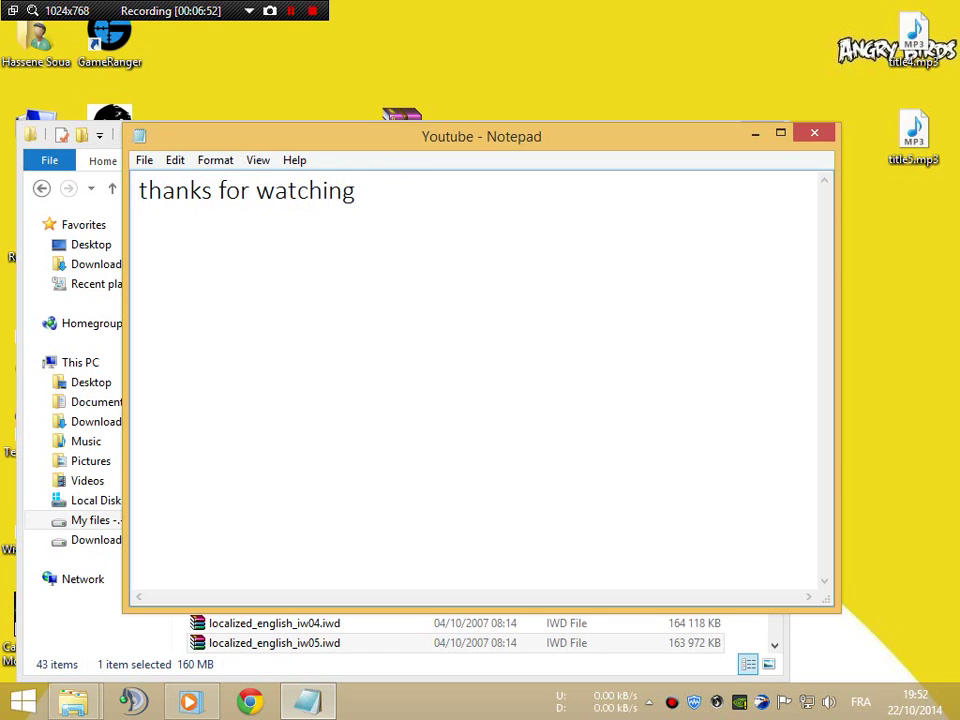